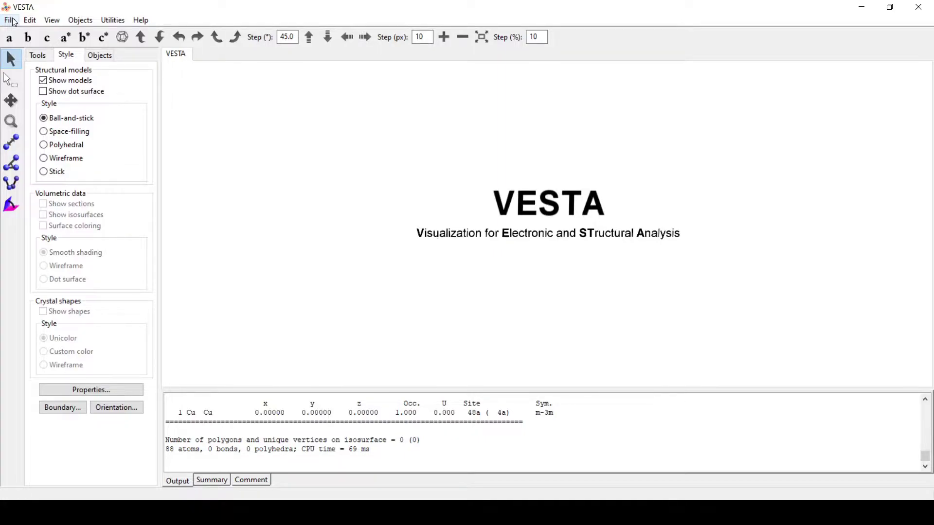
Open the Cu_9008468.vasp structure, then close it again.
left_click(11, 20)
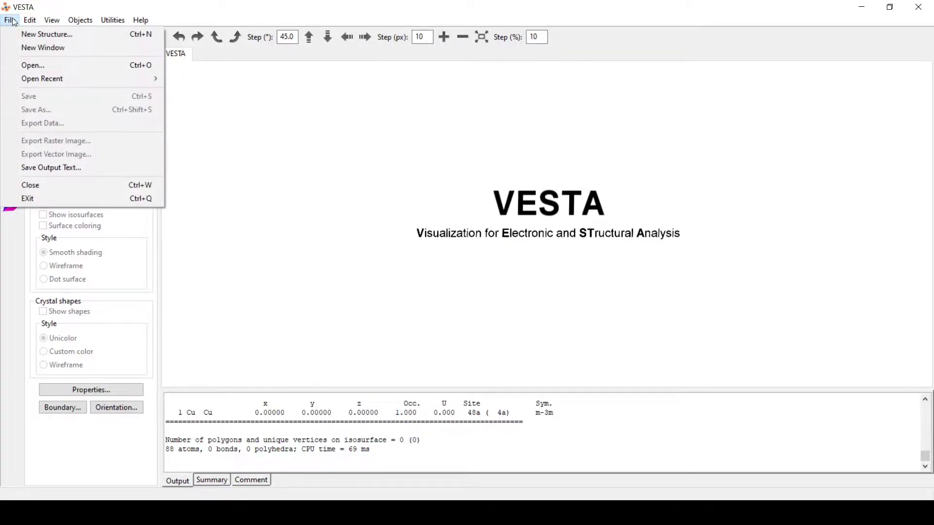
left_click(57, 66)
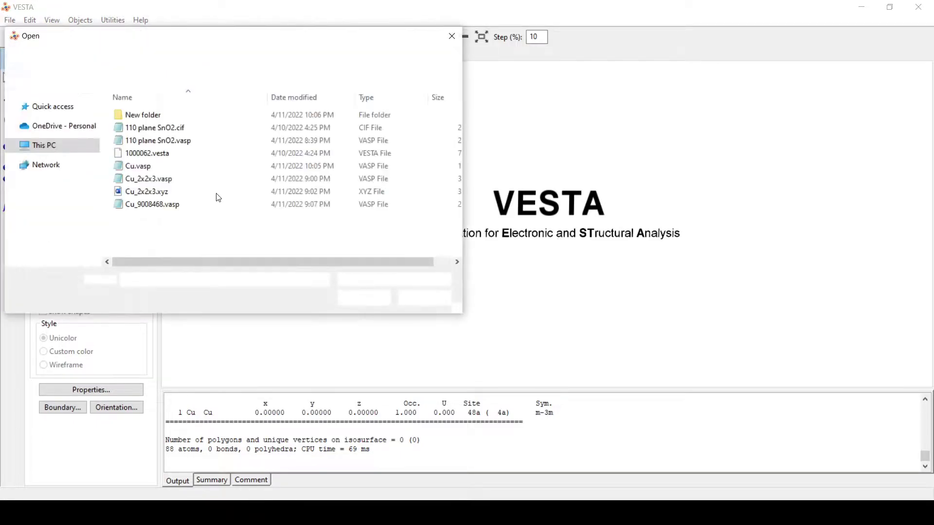
left_click(163, 98)
double_click(161, 114)
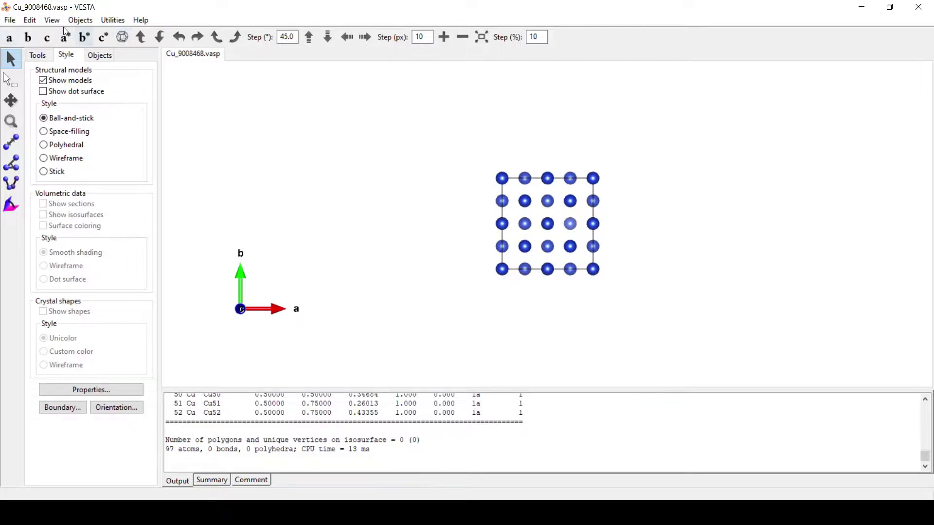
left_click(9, 20)
left_click(30, 184)
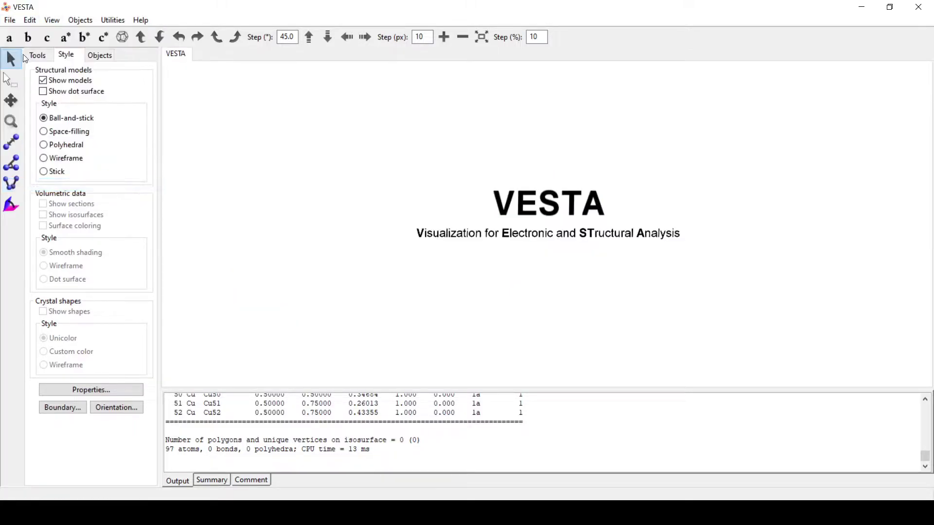
Open Cu_9008468.cif from the New folder and tilt the copper cell into a 3D view.
left_click(10, 20)
left_click(29, 65)
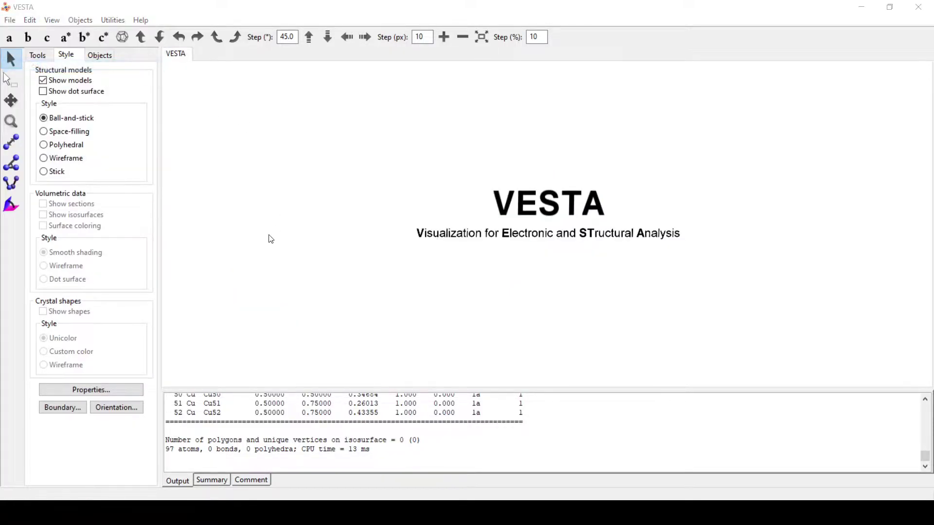
double_click(142, 207)
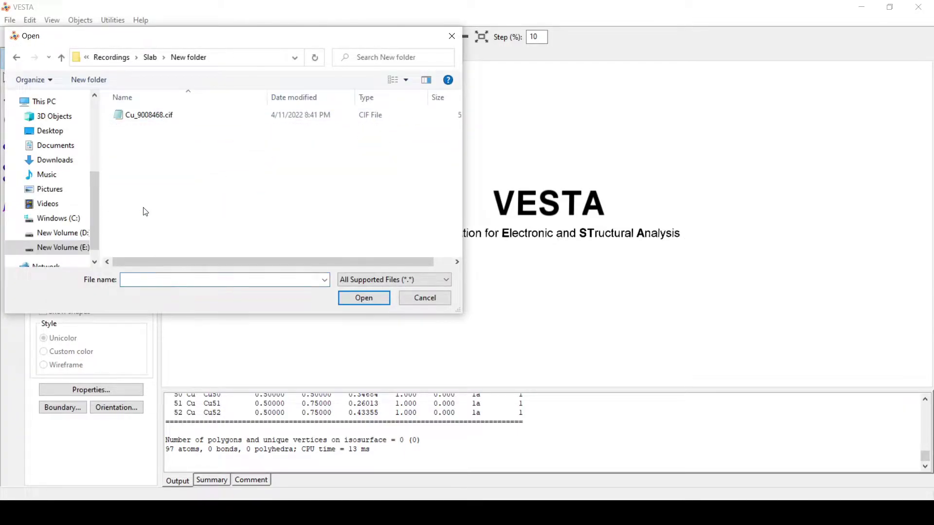
left_click(172, 128)
left_click(364, 298)
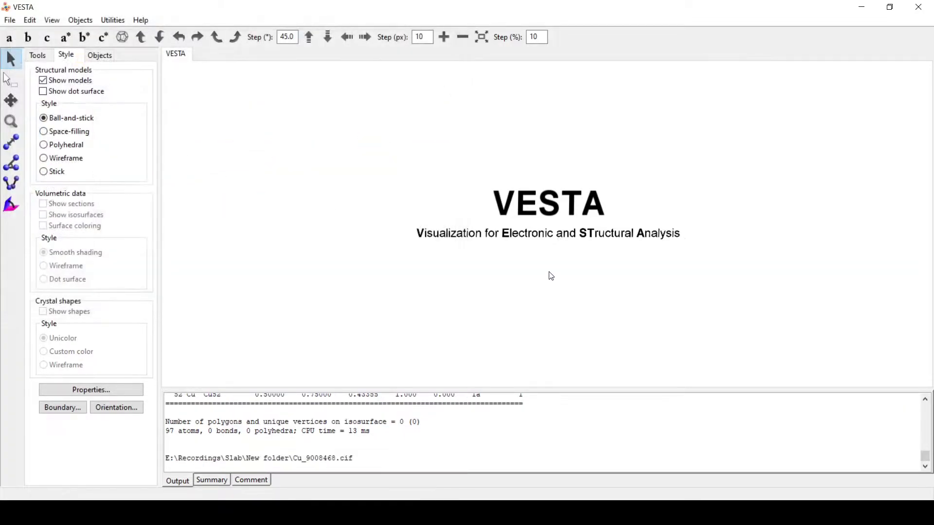
left_click_drag(384, 206, 574, 274)
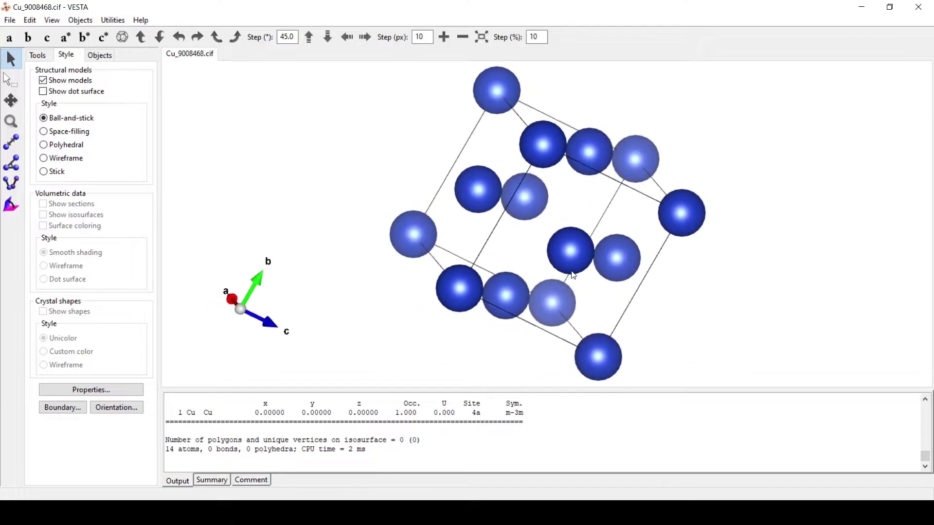
Export the structure in VASP format as Cu.vasp, then choose the coordinate output option.
left_click(9, 21)
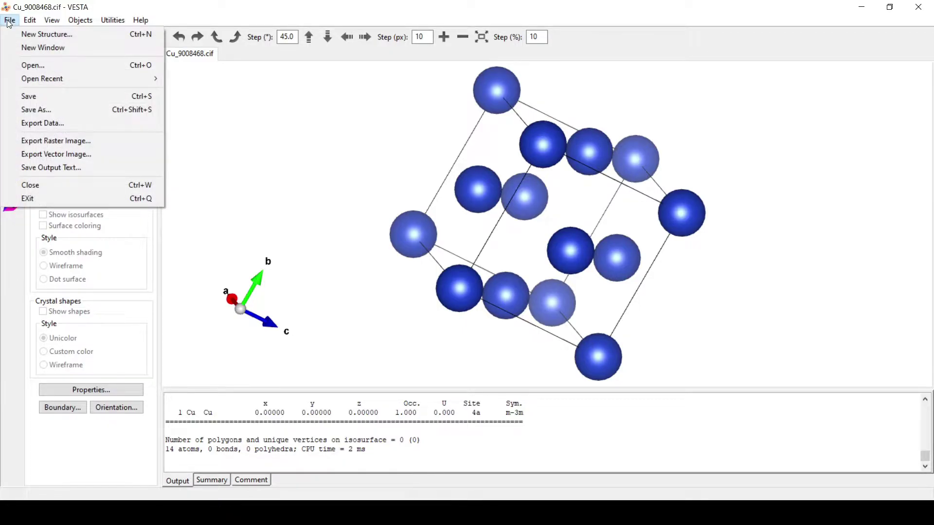
left_click(44, 123)
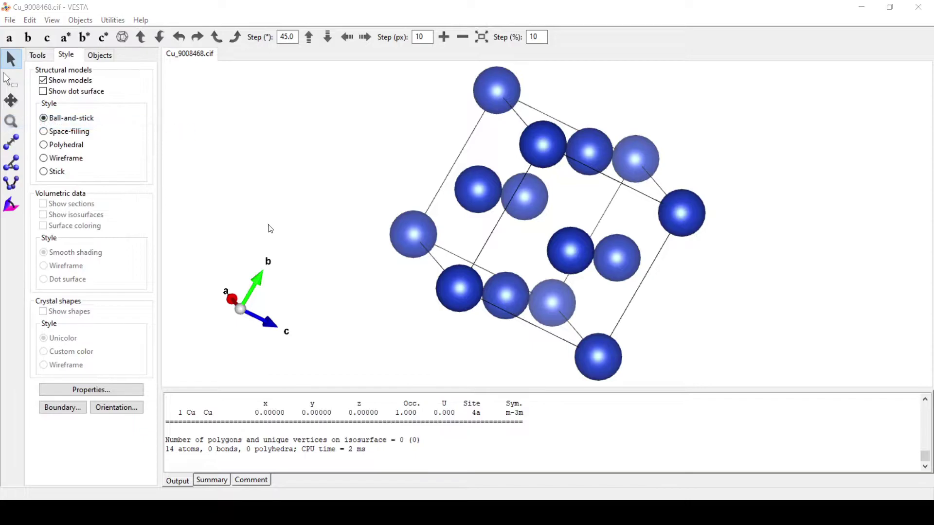
left_click(208, 271)
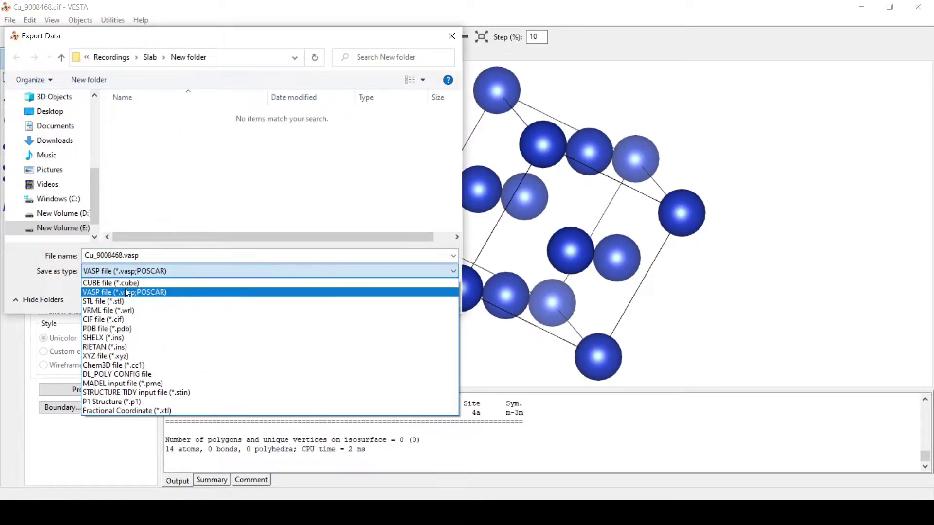
left_click(127, 286)
left_click(126, 271)
left_click(135, 294)
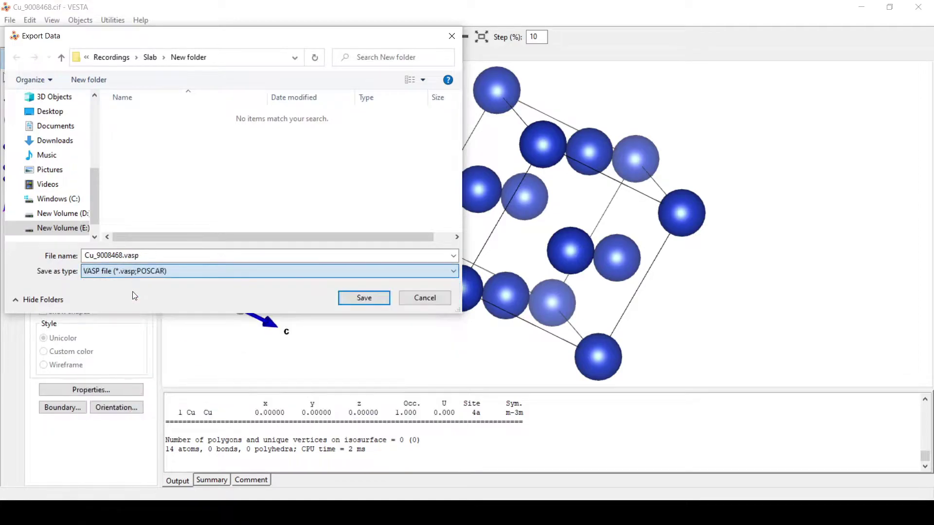
left_click(122, 255)
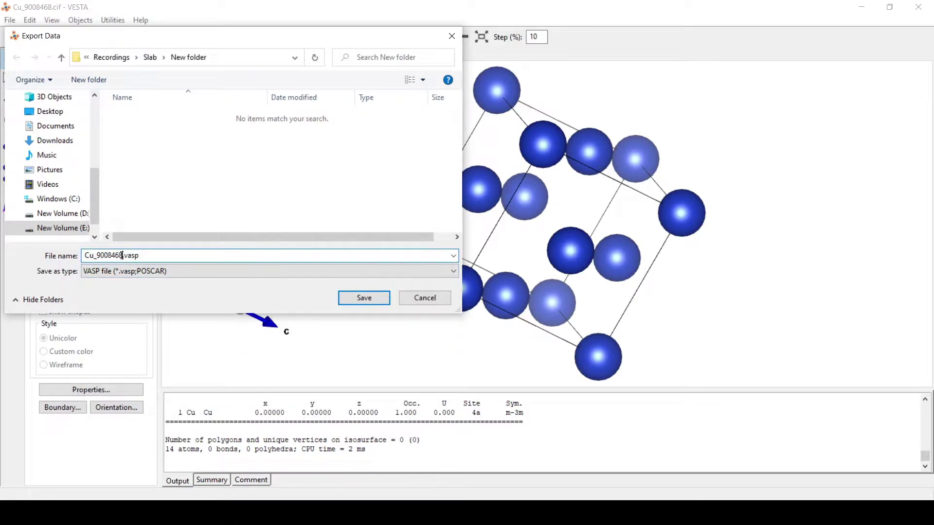
left_click_drag(122, 255, 100, 258)
key("BackSpace")
key("BackSpace")
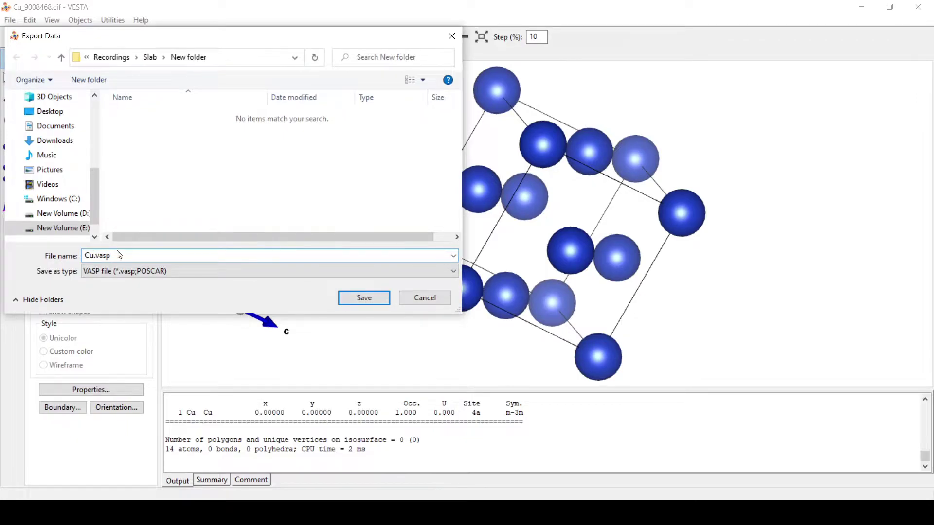
left_click(370, 298)
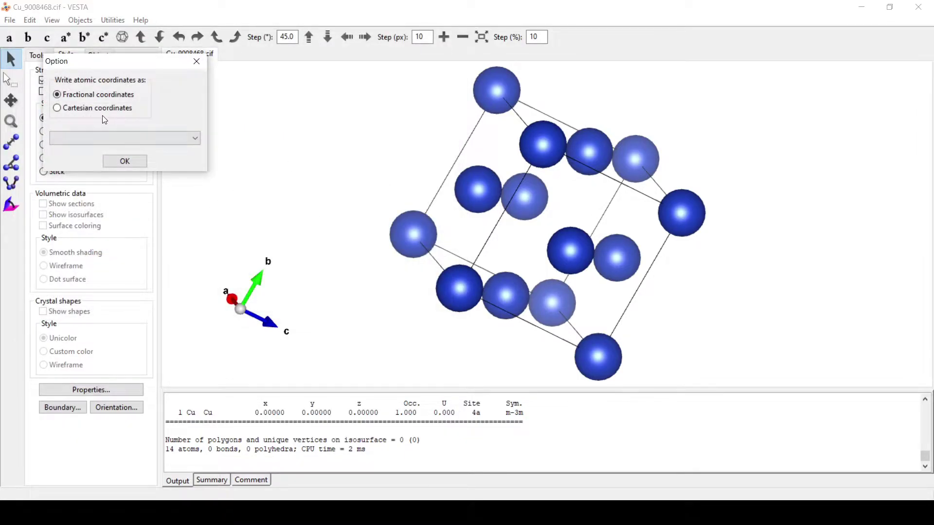
left_click(89, 108)
Finish writing Cu.vasp, rotate the cell, and bring up the Unit Cell data editor.
left_click(124, 162)
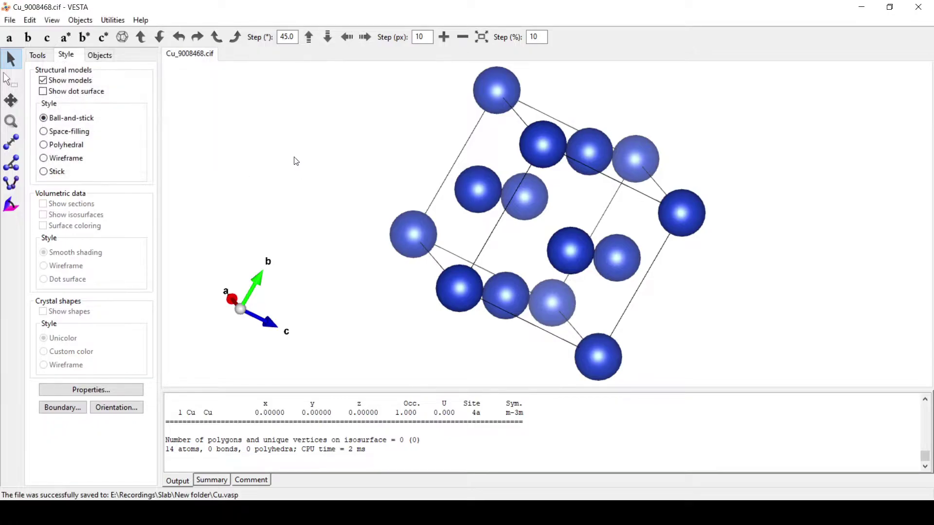
left_click_drag(294, 159, 310, 256)
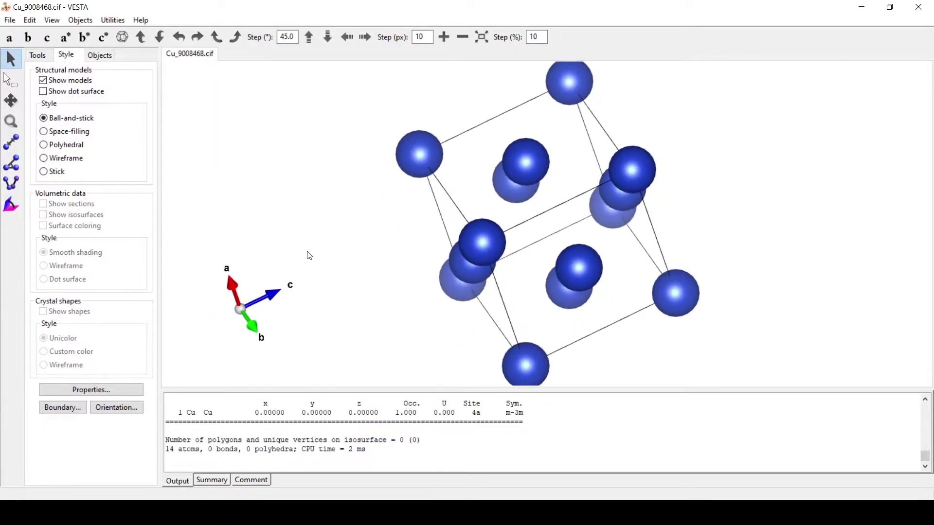
left_click(37, 22)
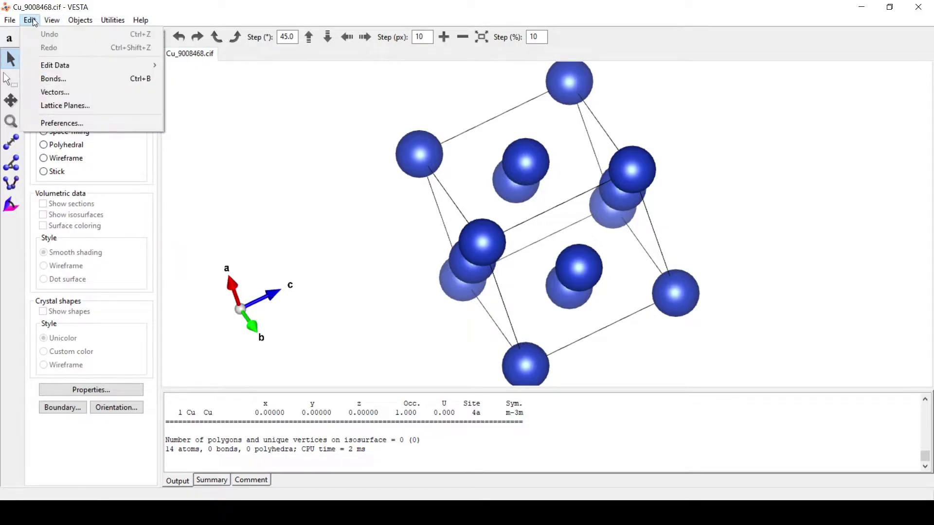
mouse_move(122, 65)
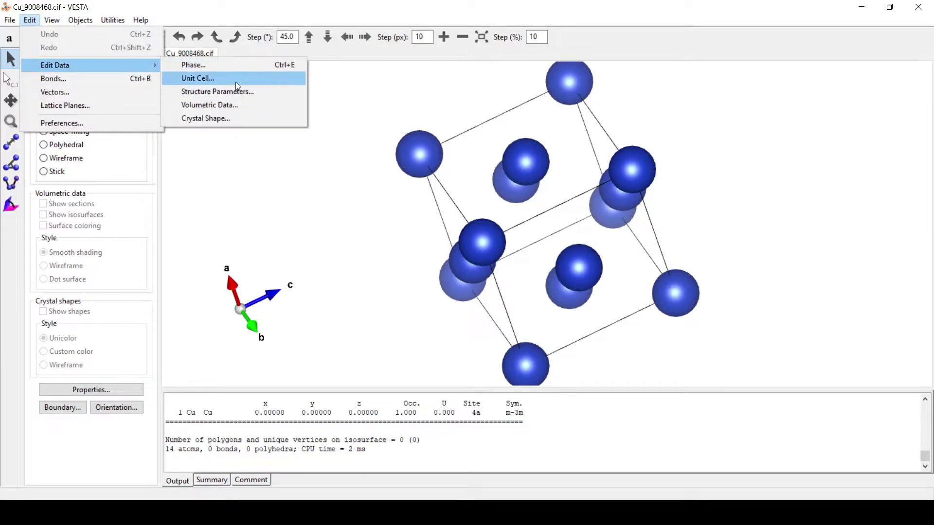
left_click(235, 82)
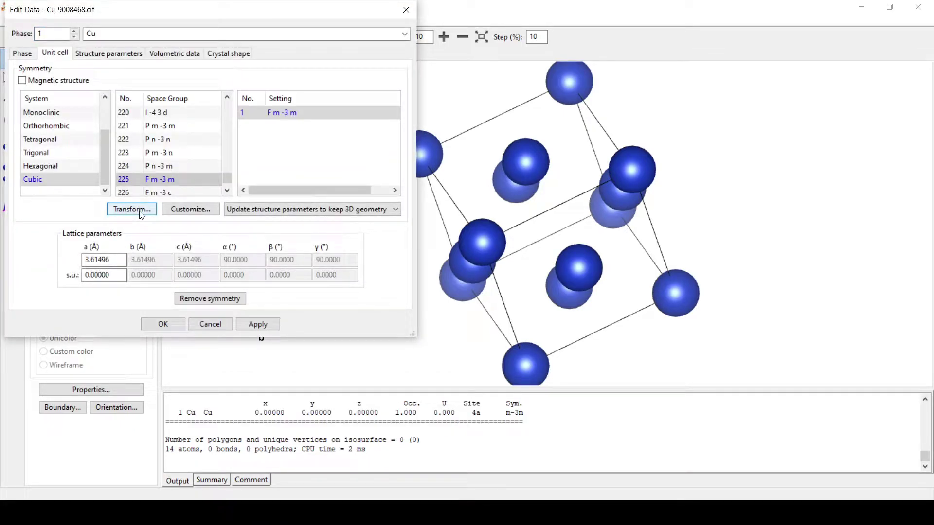
Transform the cell with diagonal matrix 2, 2, 3 and accept the volume and lattice-point changes.
left_click(140, 213)
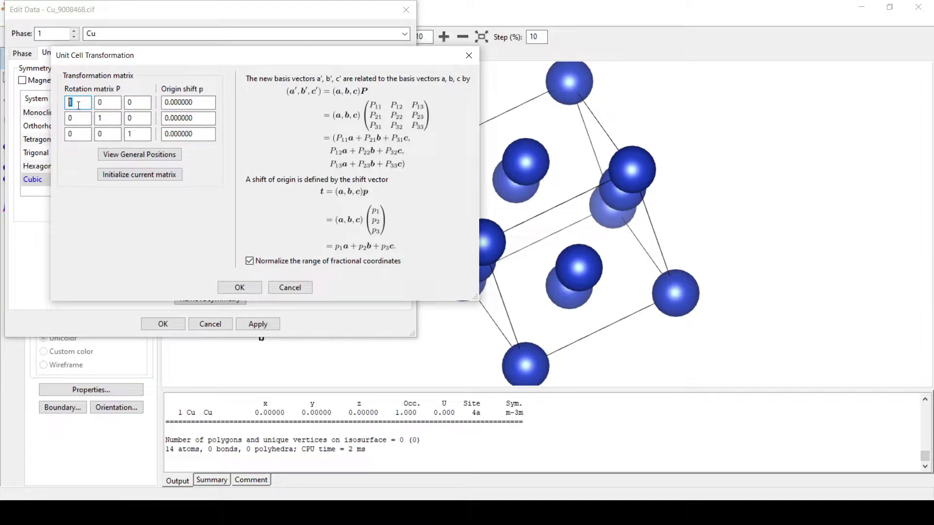
double_click(104, 118)
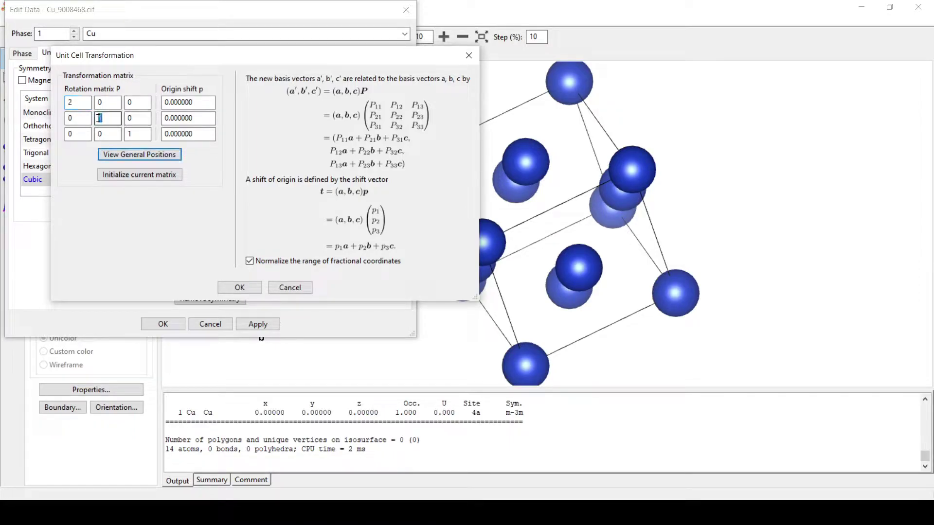
type("2")
double_click(137, 134)
type("3")
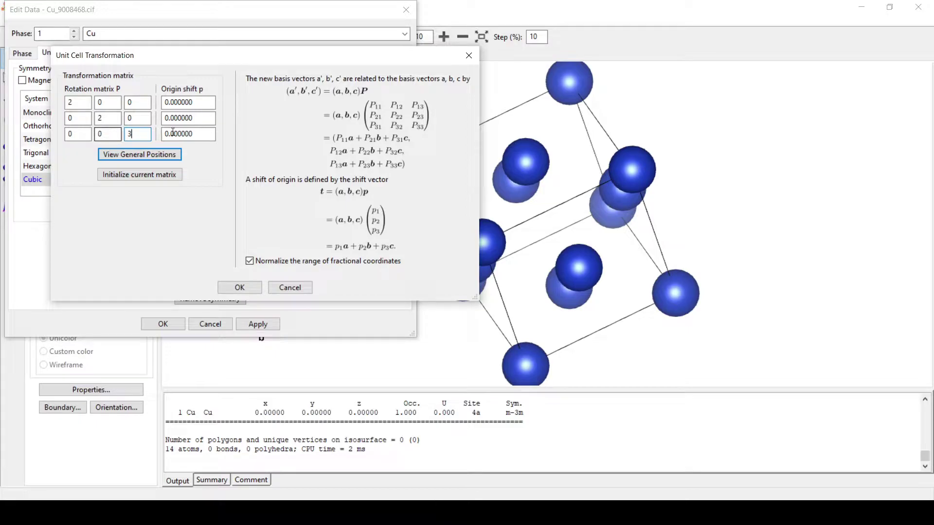
left_click(249, 288)
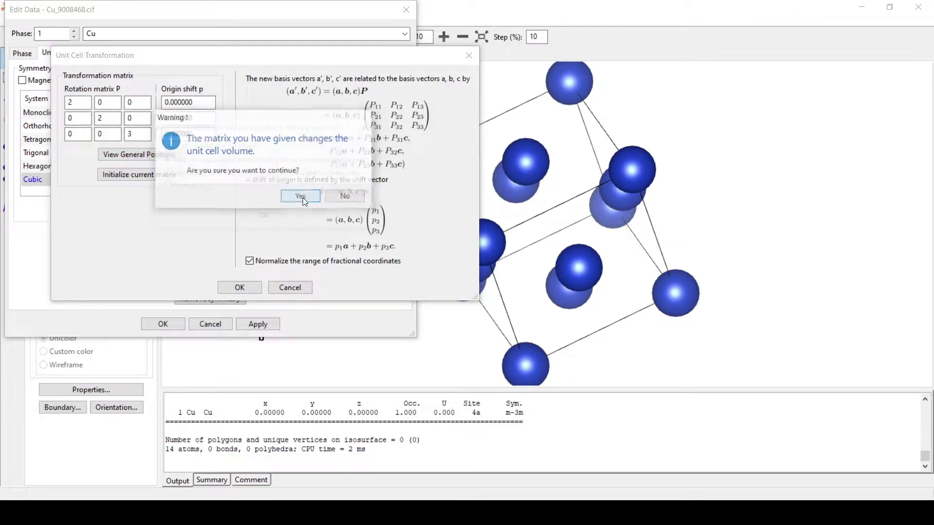
left_click(303, 197)
left_click(265, 217)
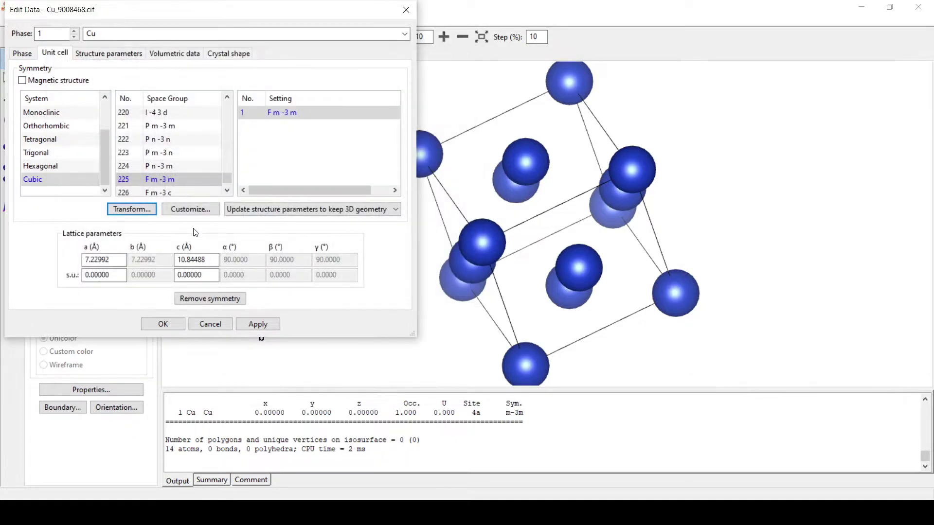
Apply the enlarged 2×2×3 cell and rotate the supercell about its vertical axis to inspect it.
left_click(164, 324)
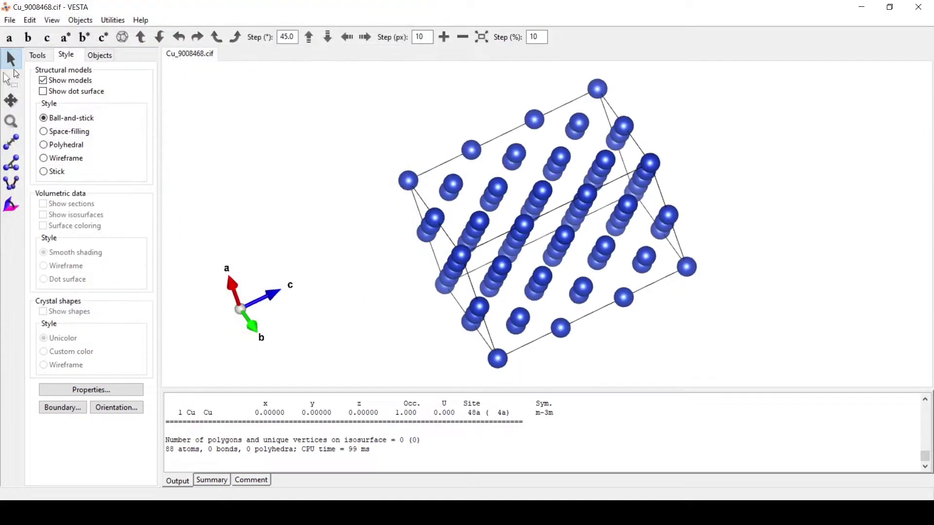
left_click_drag(251, 210, 394, 214)
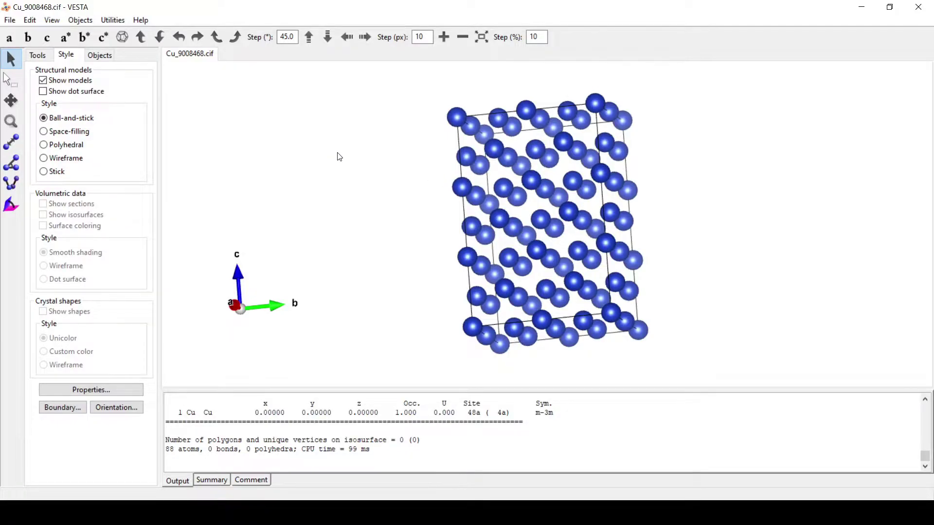
left_click_drag(380, 203, 396, 183)
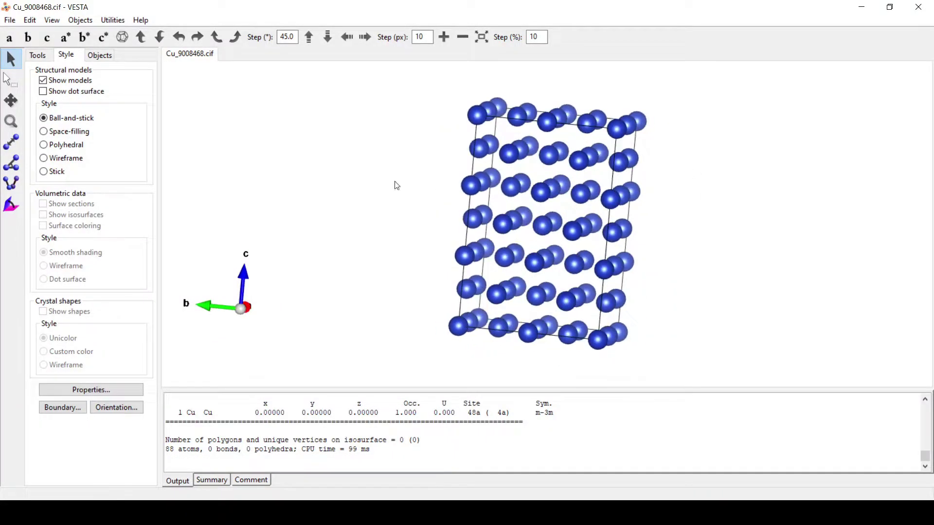
left_click(10, 20)
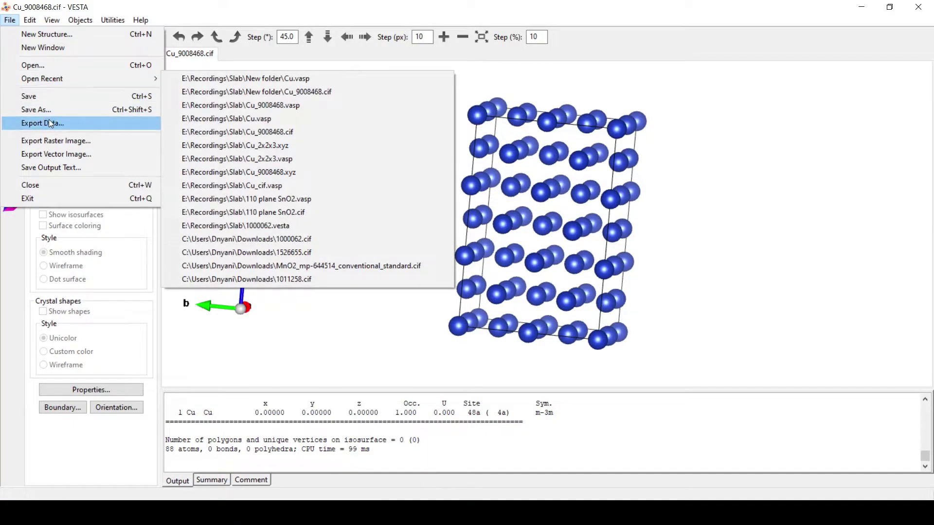
Export the supercell in VASP format as Cu_2x2x3.vasp, accepting the default coordinate option.
left_click(48, 124)
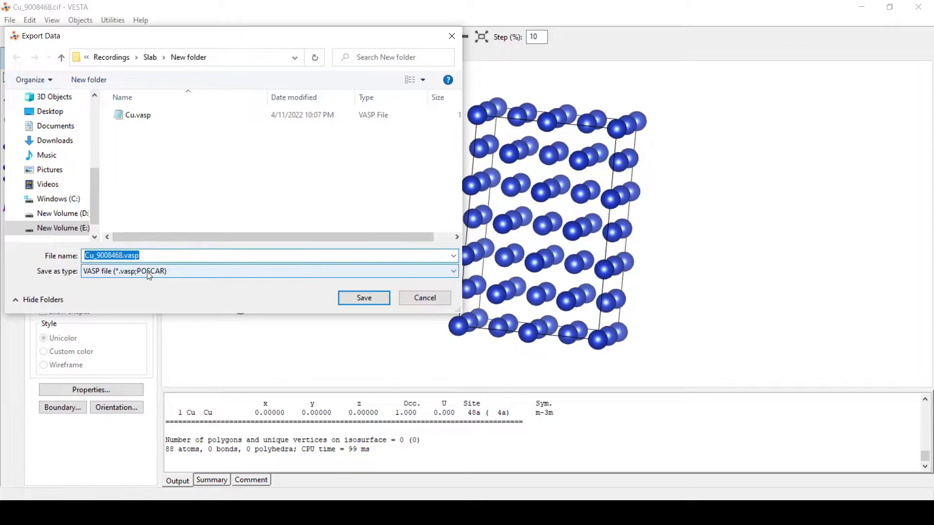
left_click(116, 255)
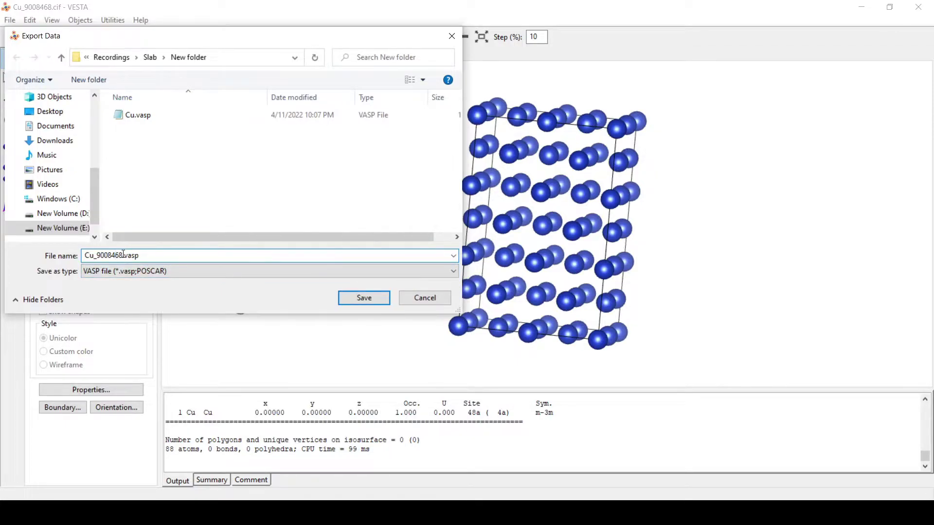
left_click_drag(122, 255, 105, 256)
type("2x2x3")
left_click(364, 298)
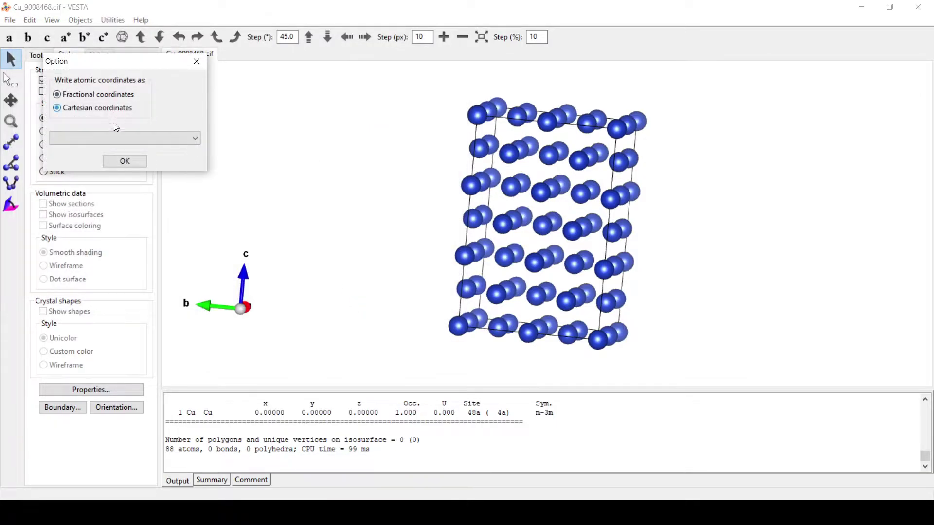
left_click(127, 161)
mouse_move(344, 188)
left_mouse_down()
mouse_move(436, 186)
mouse_move(323, 202)
mouse_move(346, 196)
left_mouse_up()
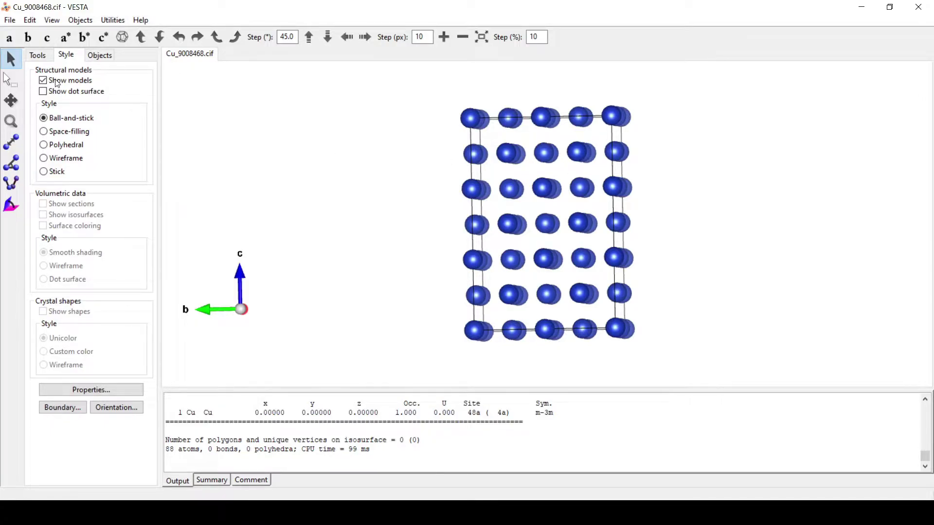
View along the a axis and delete the right-hand column of boundary atoms.
left_click(9, 38)
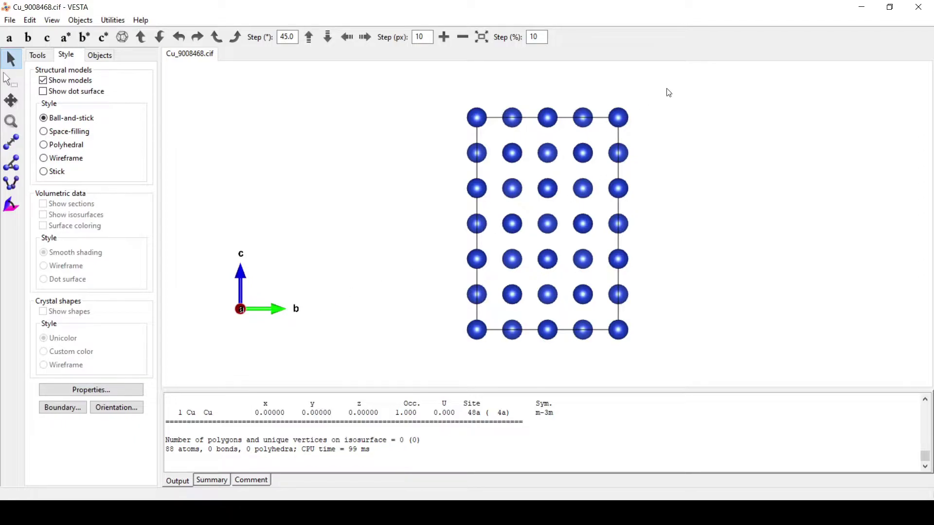
mouse_move(669, 92)
left_mouse_down()
mouse_move(662, 136)
mouse_move(677, 95)
left_mouse_up()
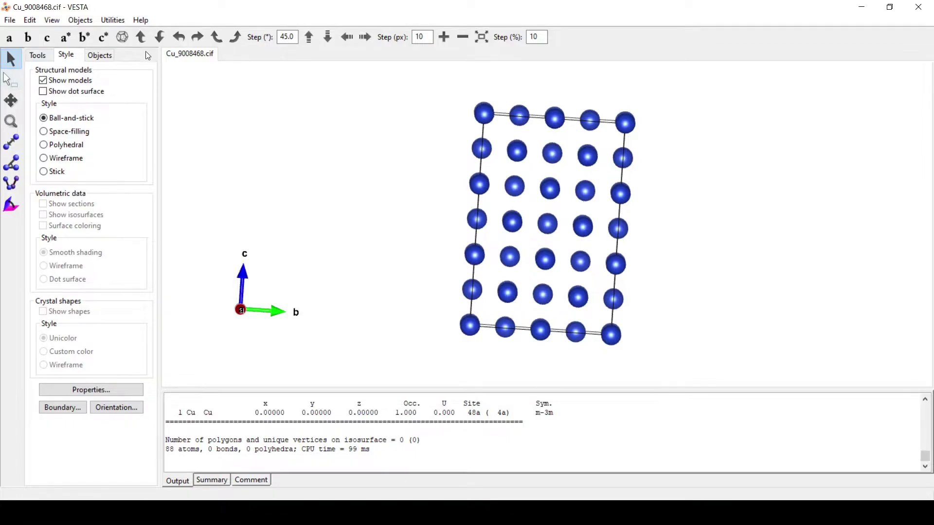
left_click(6, 37)
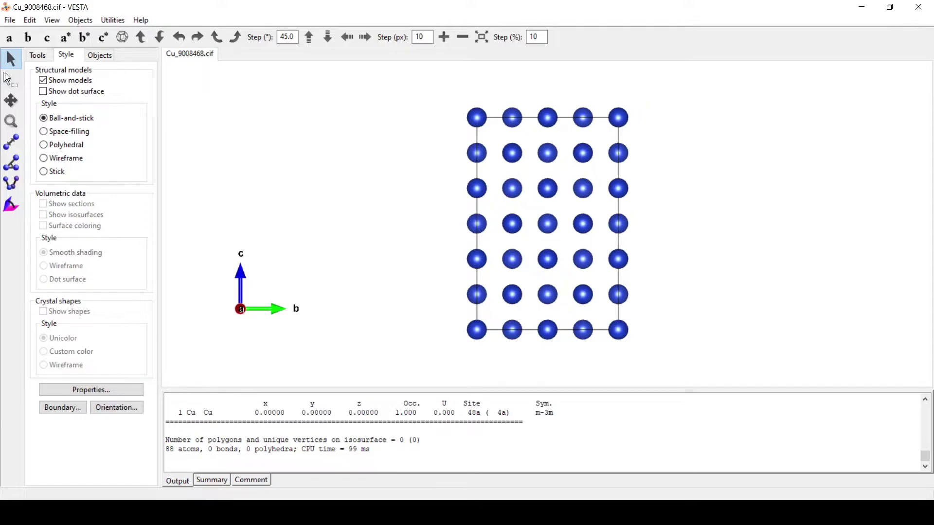
left_click(8, 78)
left_click_drag(653, 89, 616, 359)
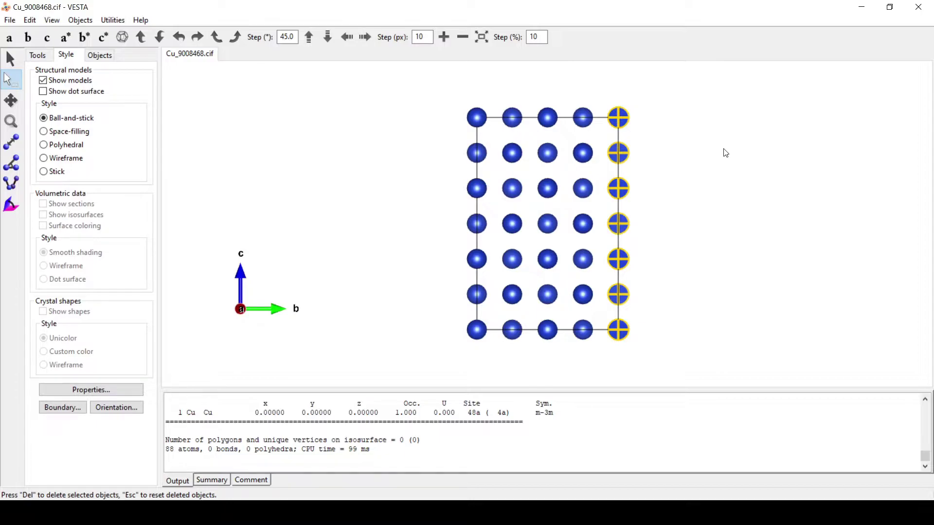
key("Delete")
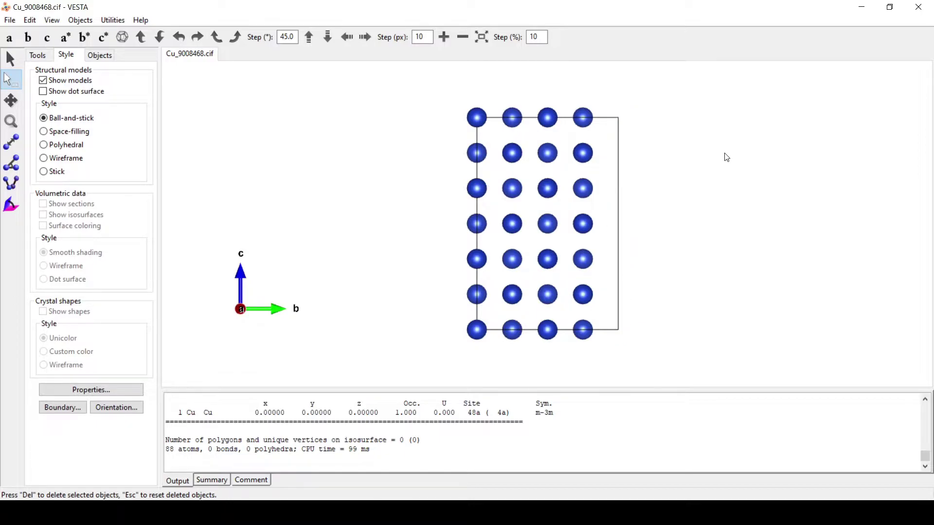
Rotate to look along the b axis and delete the rightmost column of atoms there too.
left_click(201, 40)
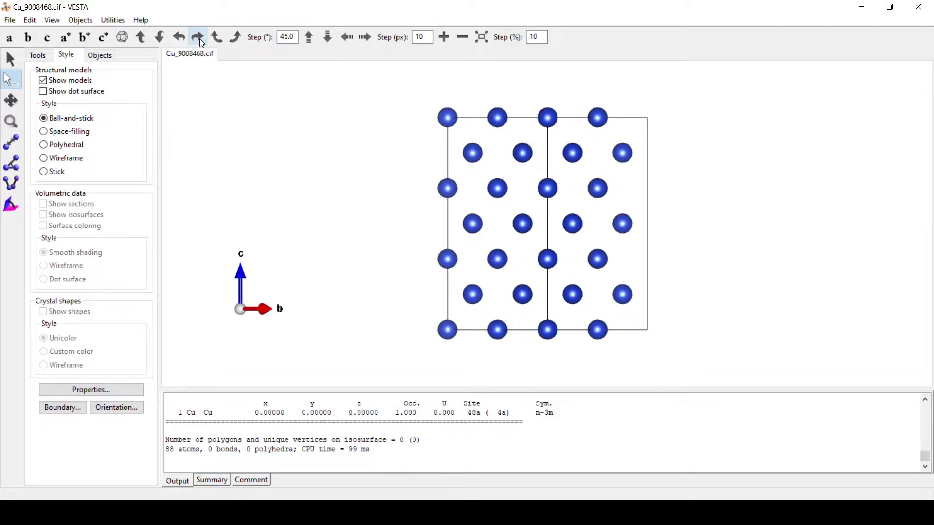
left_click(201, 38)
left_click_drag(672, 80, 610, 354)
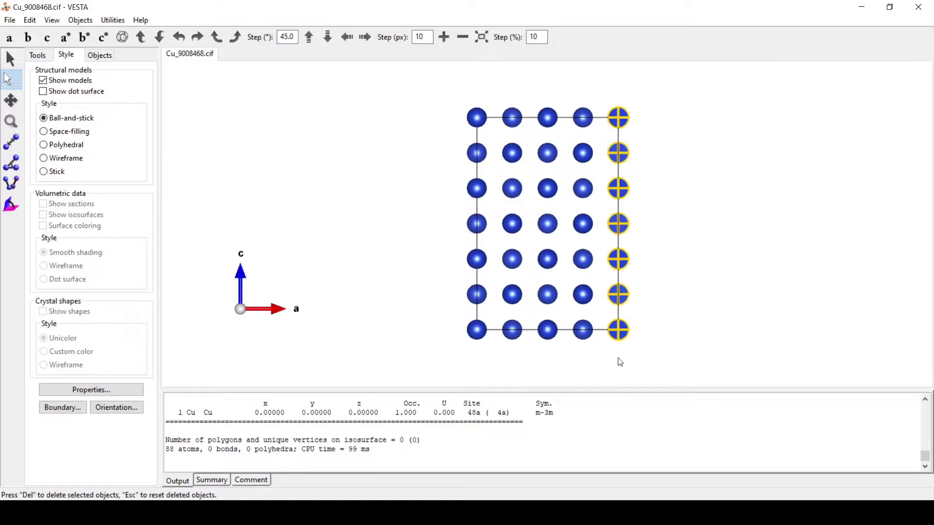
key("Delete")
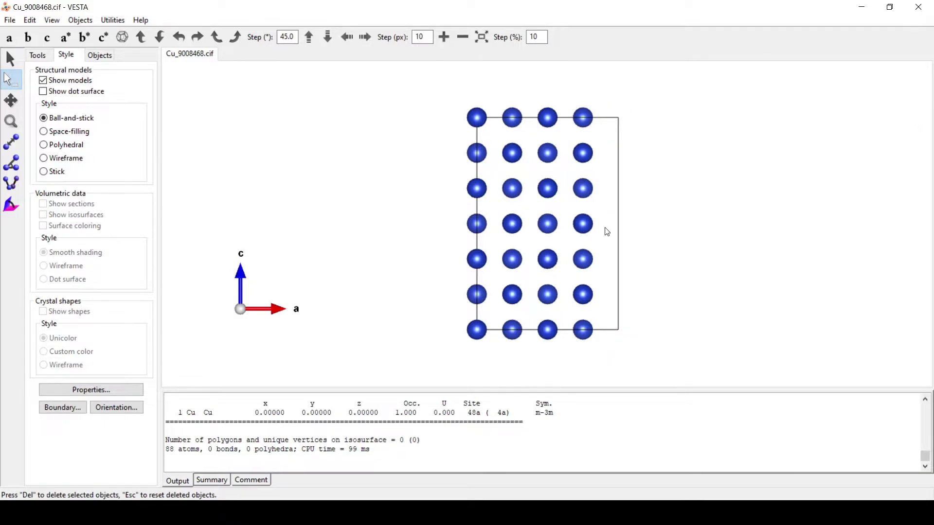
left_click(11, 61)
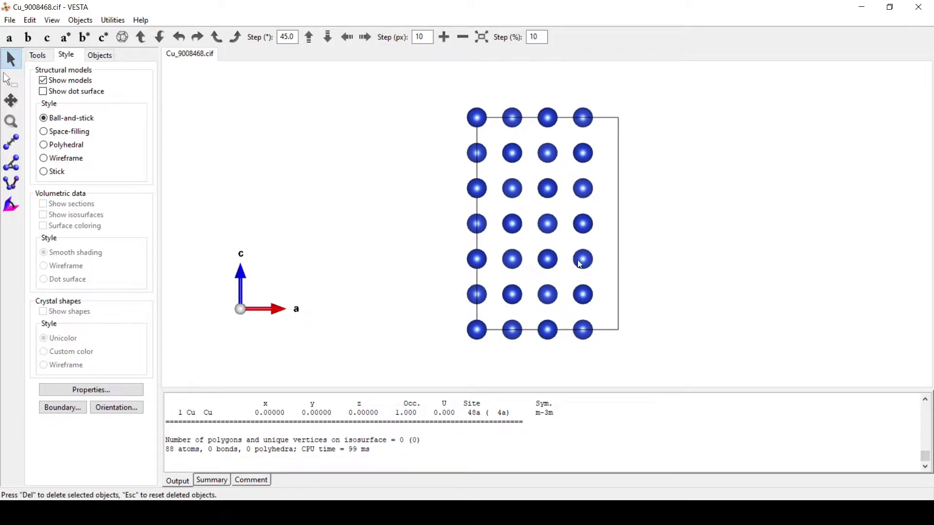
left_click_drag(682, 233, 659, 223)
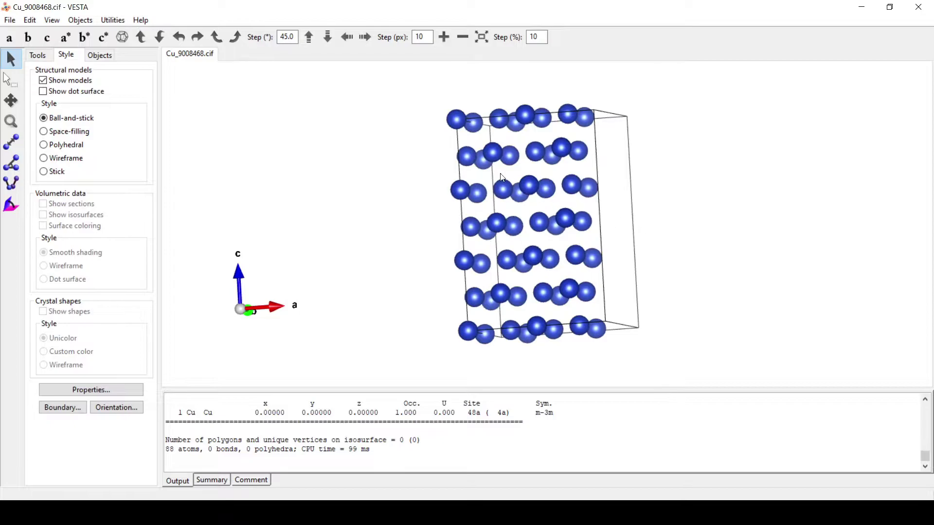
Rotate the trimmed supercell in 3-D, ending near a b-axis view.
left_click_drag(354, 225, 421, 209)
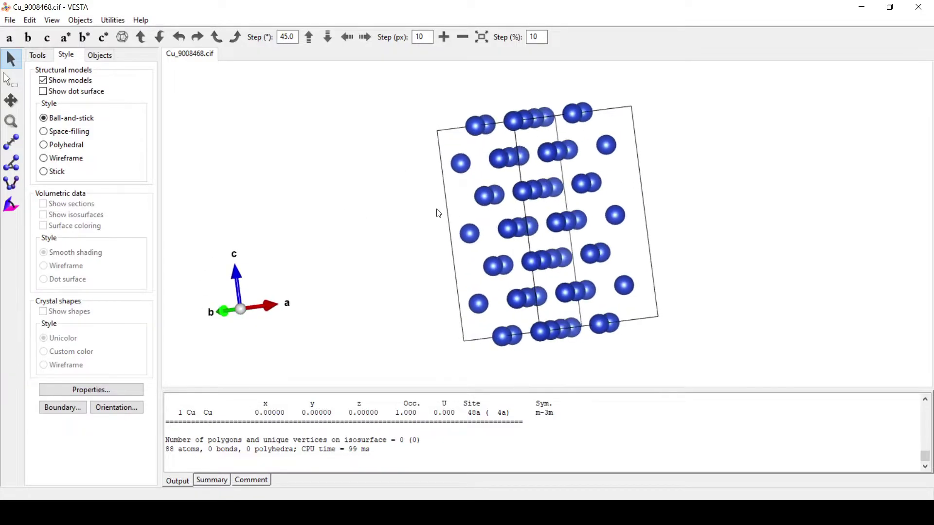
left_click_drag(439, 214, 476, 244)
left_click_drag(705, 226, 624, 180)
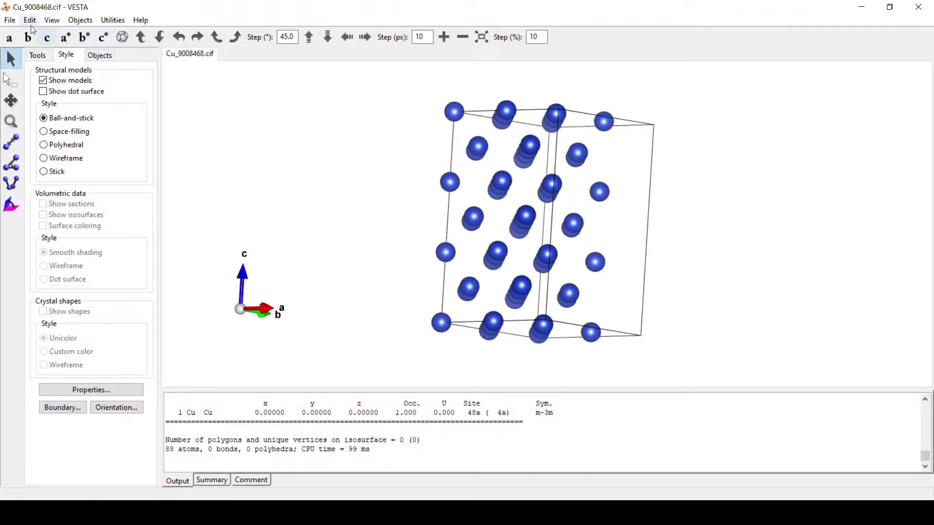
left_click(10, 20)
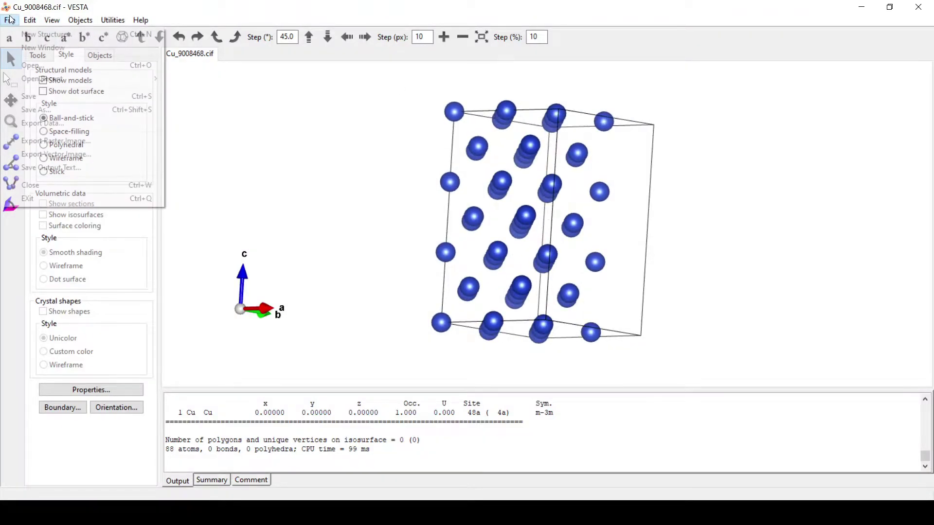
Export the trimmed supercell in XYZ format as Cu_2x2x3.xyz, excluding hidden atoms.
left_click(43, 123)
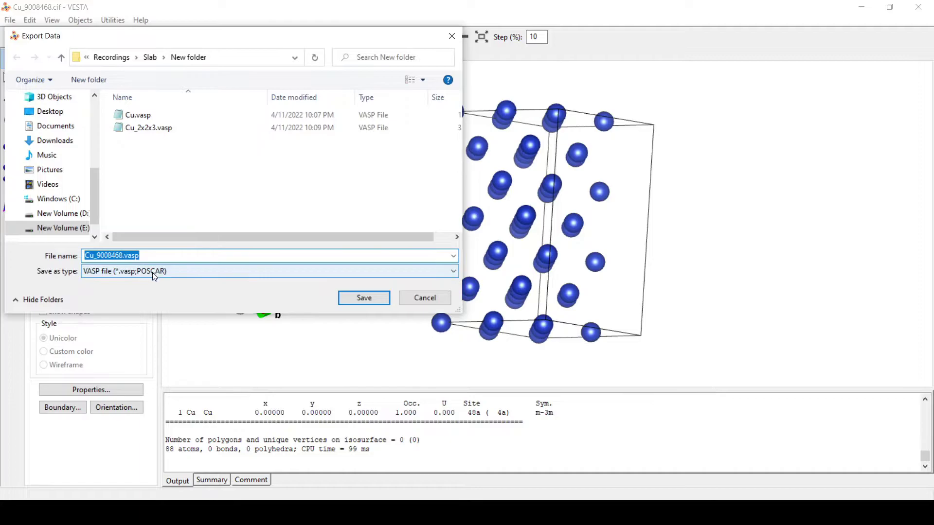
left_click(153, 273)
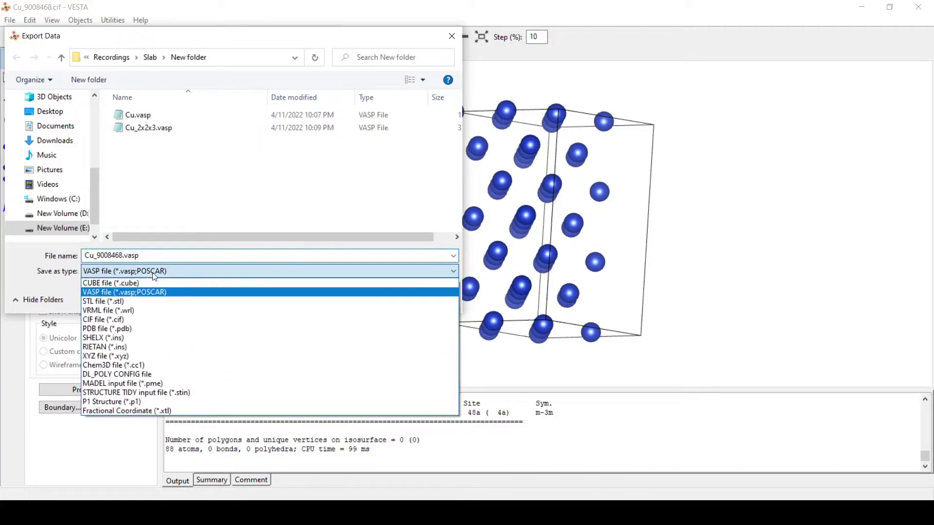
left_click(122, 355)
left_click(127, 256)
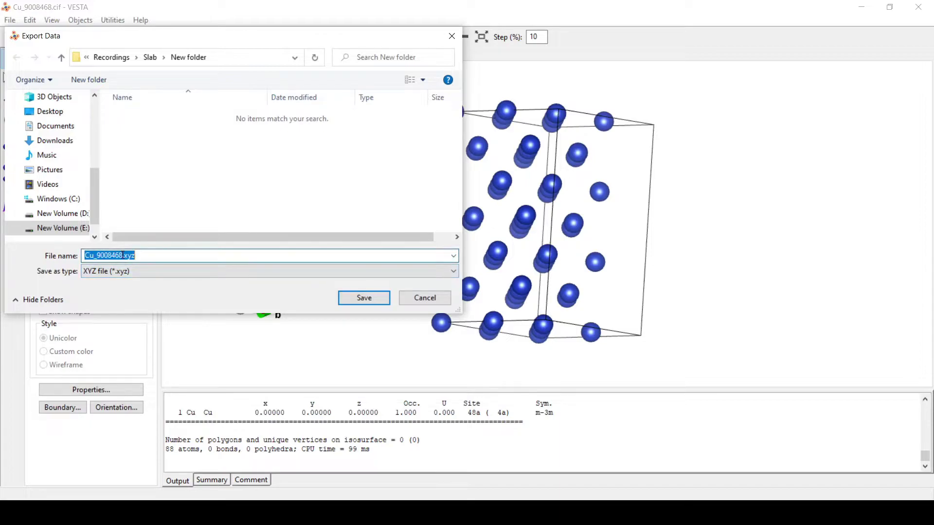
left_click_drag(123, 256, 98, 254)
type("2x2")
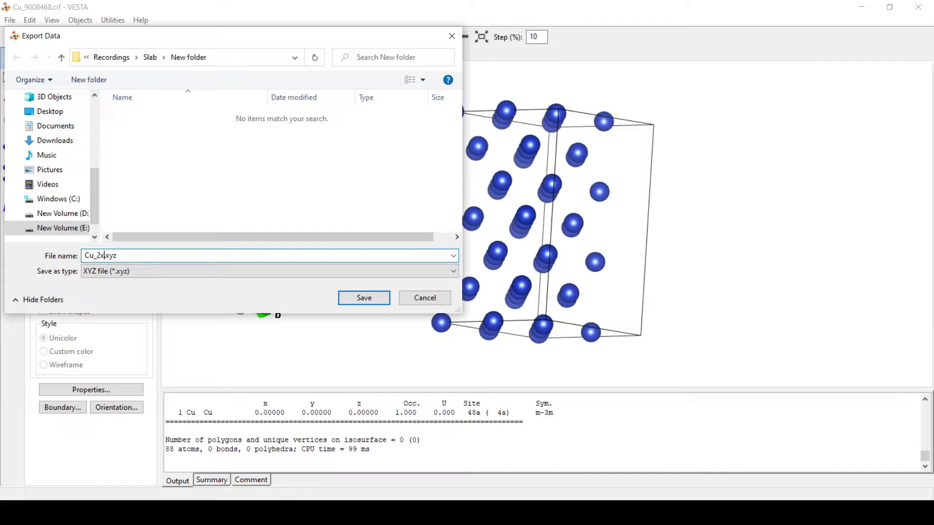
type("x3")
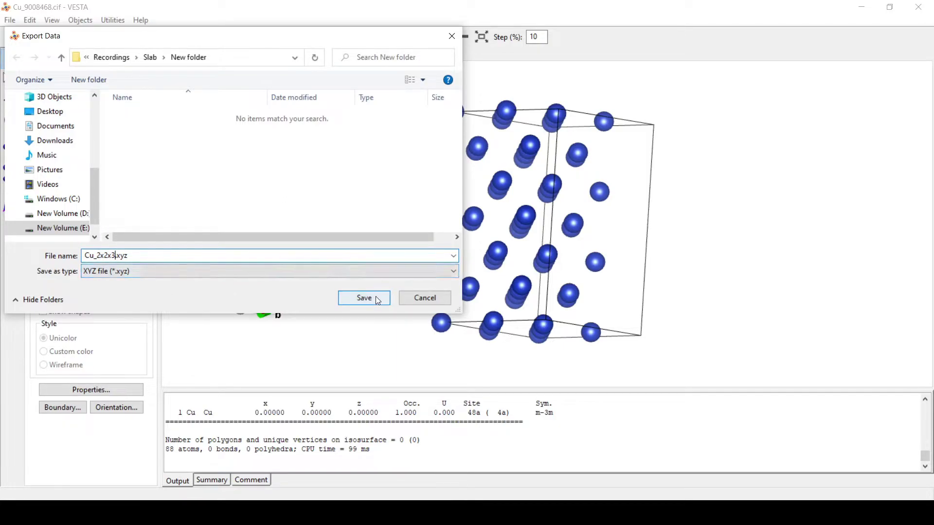
left_click(376, 297)
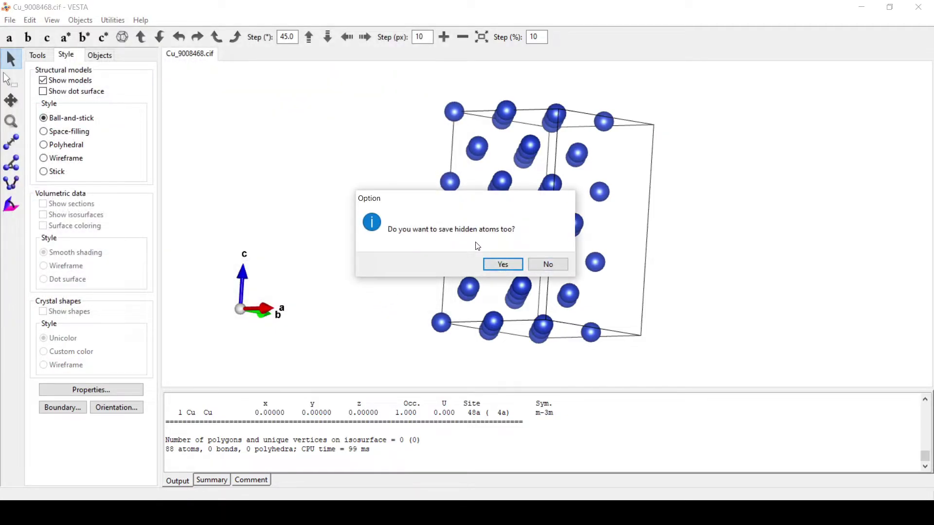
left_click(558, 267)
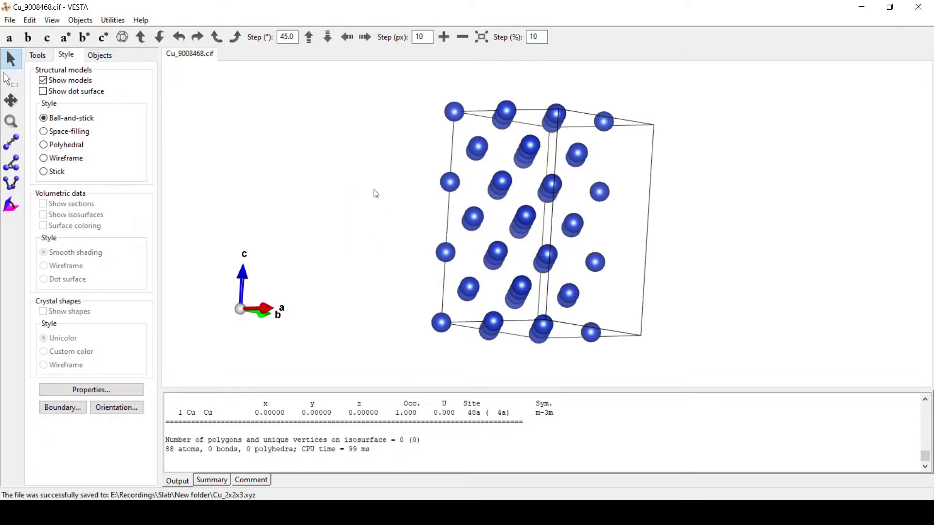
left_click_drag(376, 194, 544, 215)
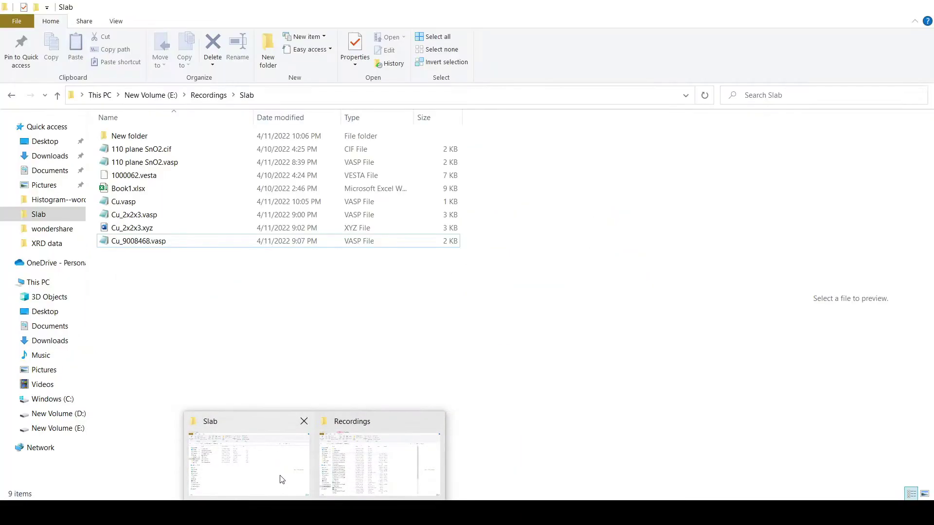
In the Slab Explorer window, open New folder and pick the Cu_2x2x3.xyz file.
left_click(281, 480)
double_click(162, 136)
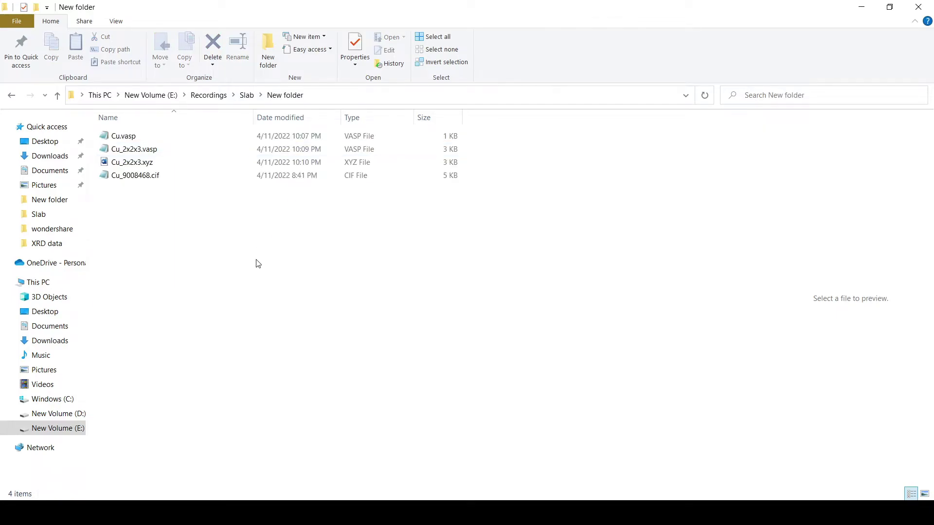
left_click(185, 166)
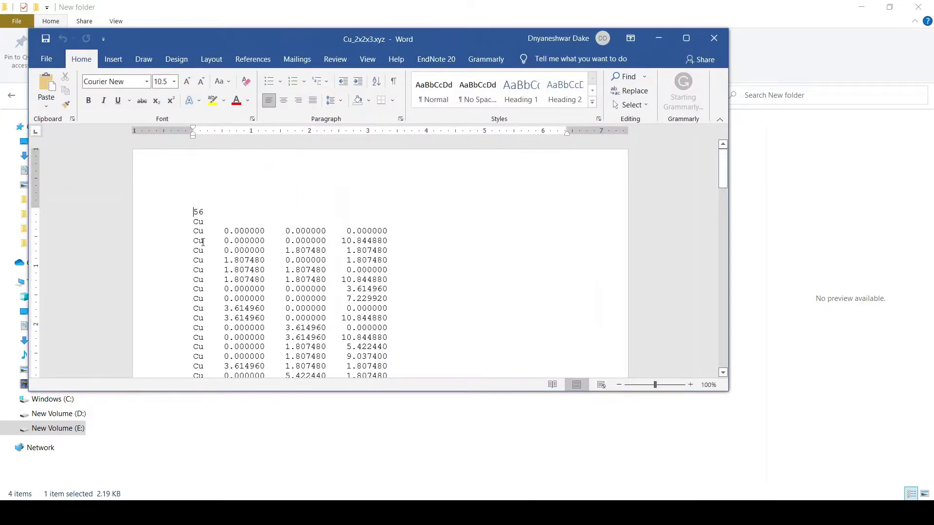
Maximize Word, select and copy the entire coordinate list, and bring up Windows search.
left_click(688, 39)
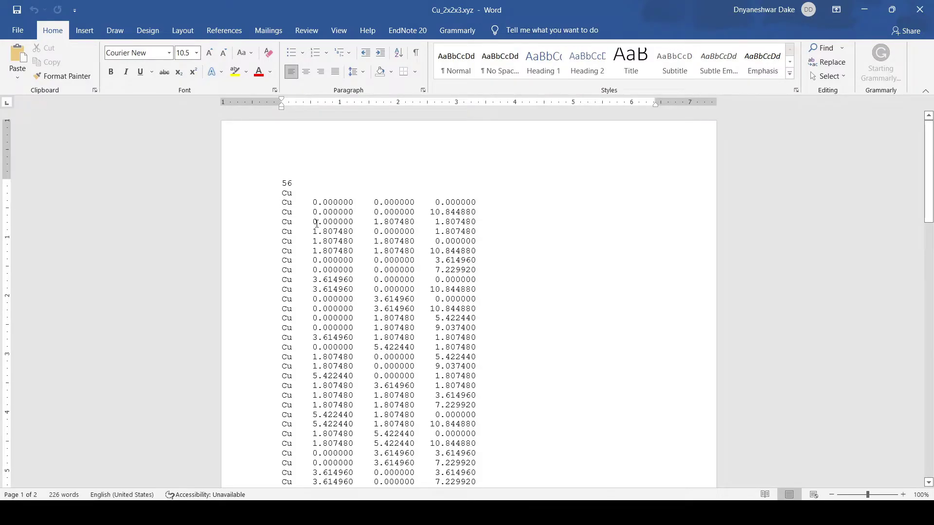
key("ctrl+a")
scroll(522, 245, "down", 15)
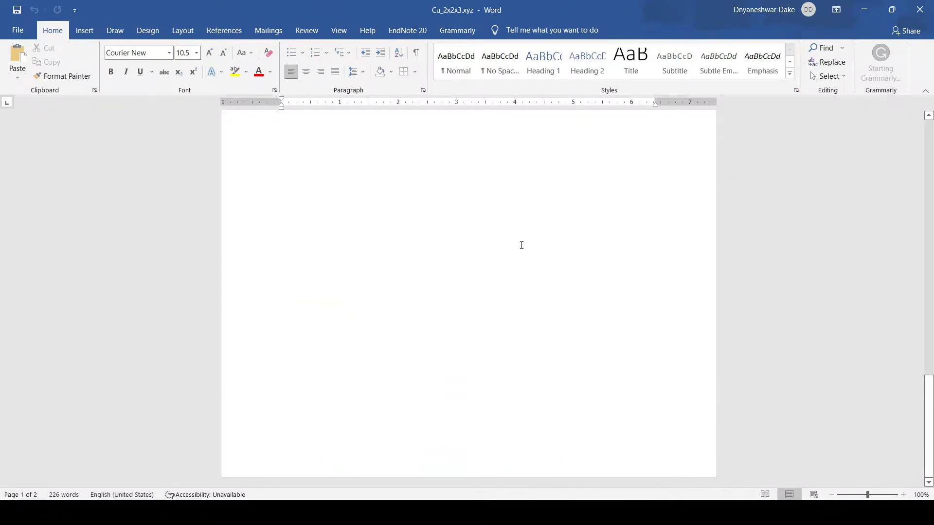
scroll(524, 274, "up", 10)
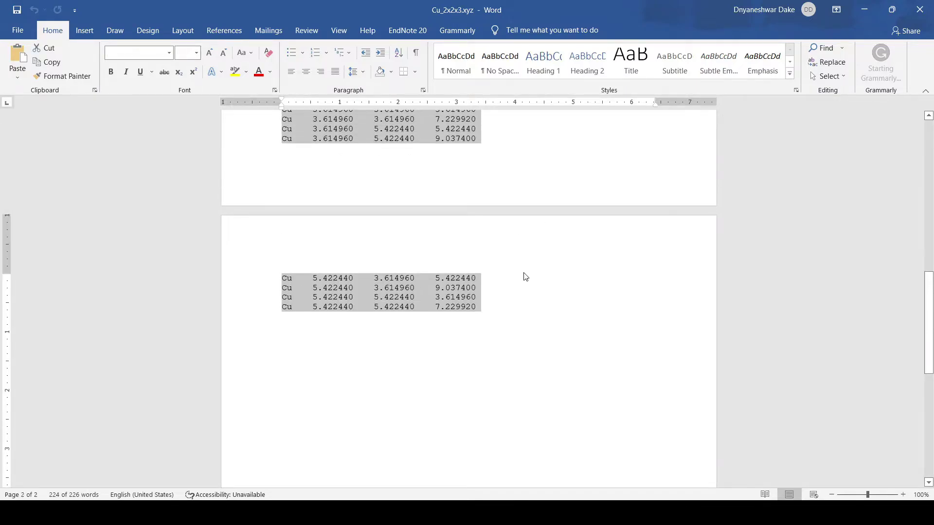
left_click(500, 370)
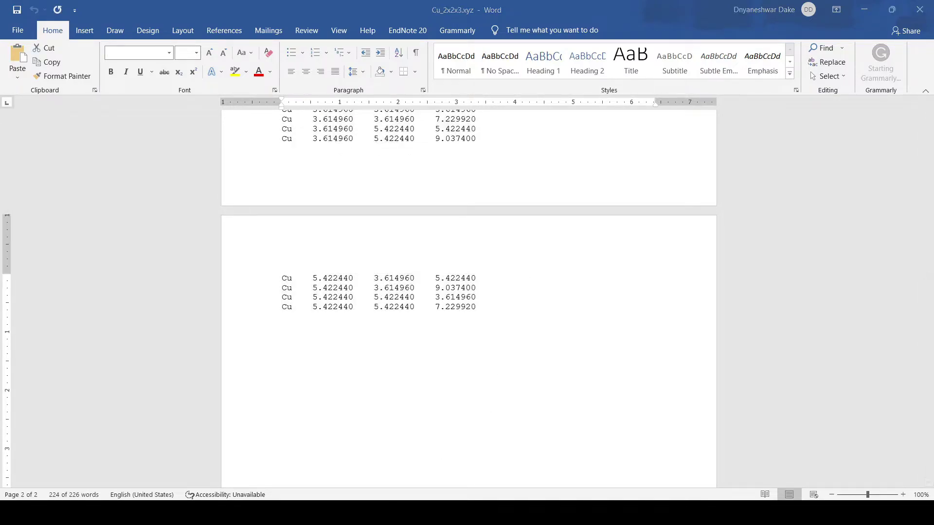
Launch Excel, create a blank workbook and select cell A2 as the paste destination.
type("exc")
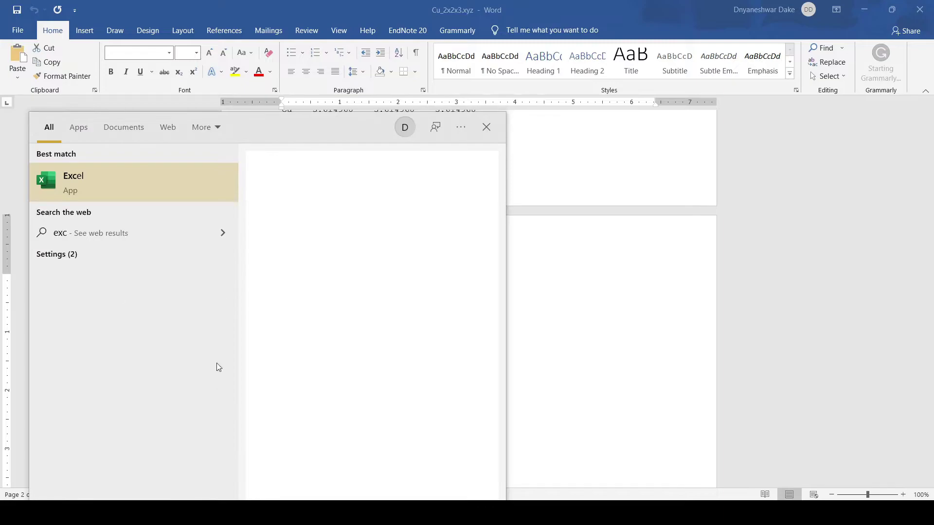
key("Return")
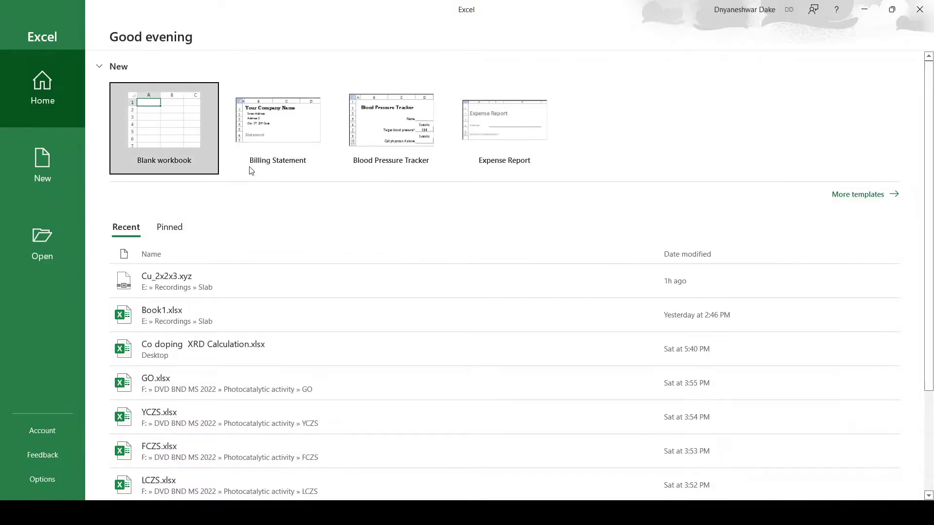
left_click(170, 129)
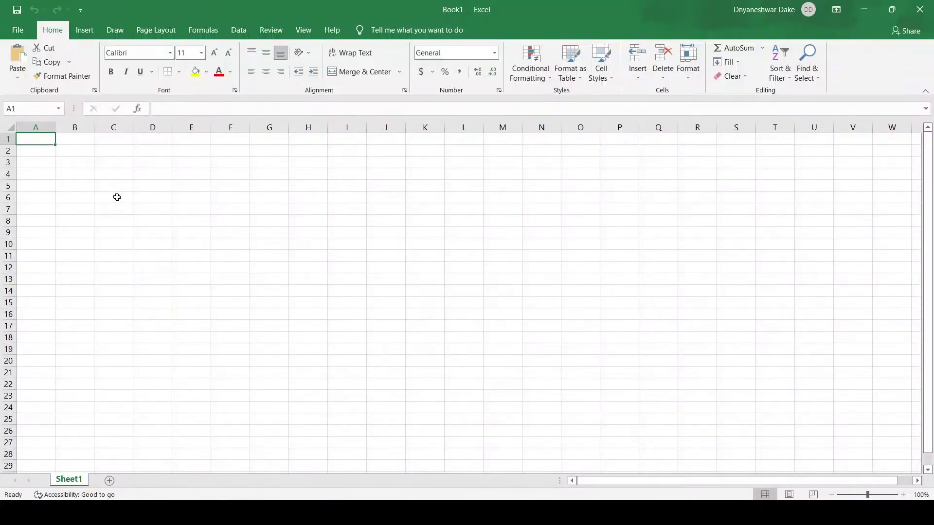
left_click(48, 153)
Paste the copied Cu coordinates at A2 through the Text Import Wizard, splitting columns on spaces.
left_click(17, 77)
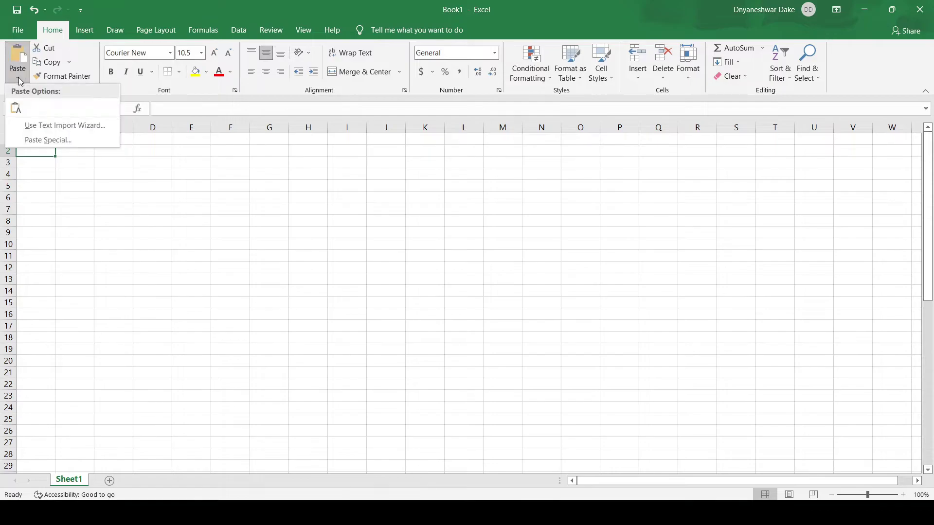
left_click(40, 127)
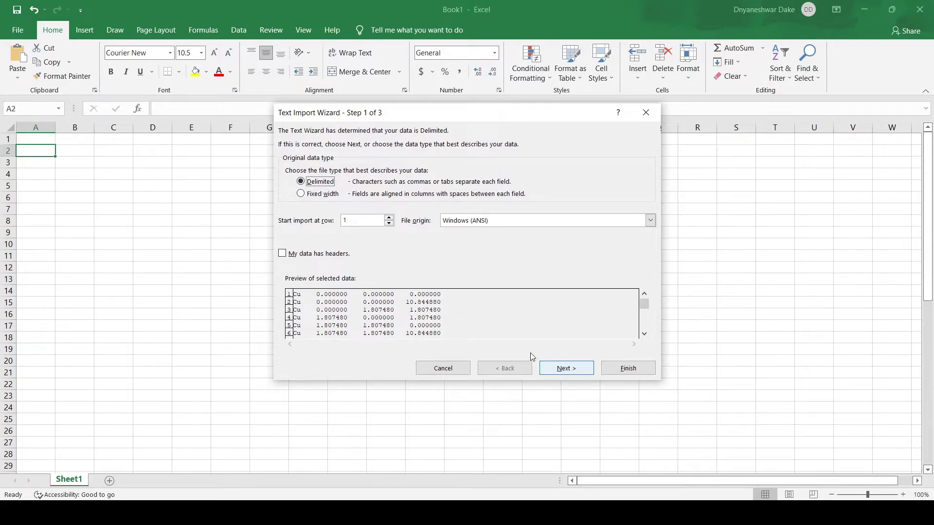
left_click(566, 368)
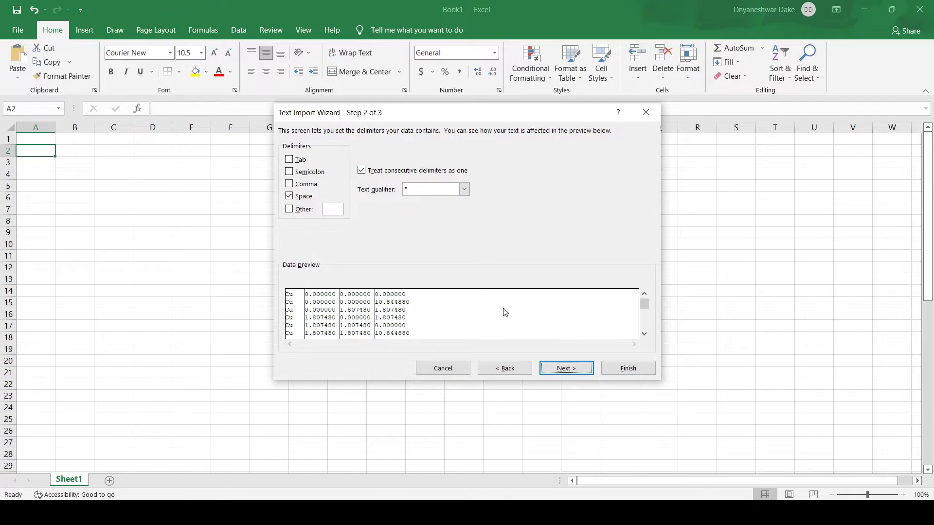
left_click(575, 373)
left_click(627, 370)
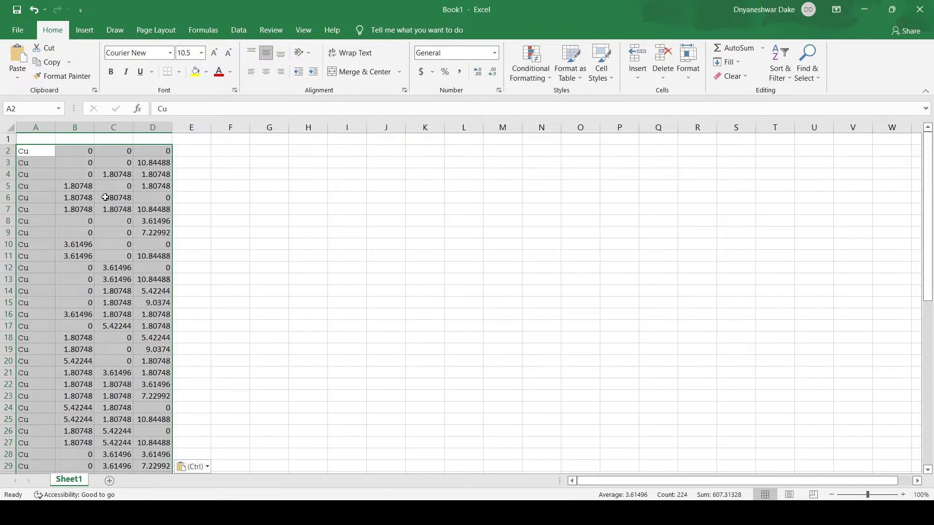
Clear the Cu labels in column A and select coordinate columns B through D for number formatting.
left_click(37, 126)
key("Delete")
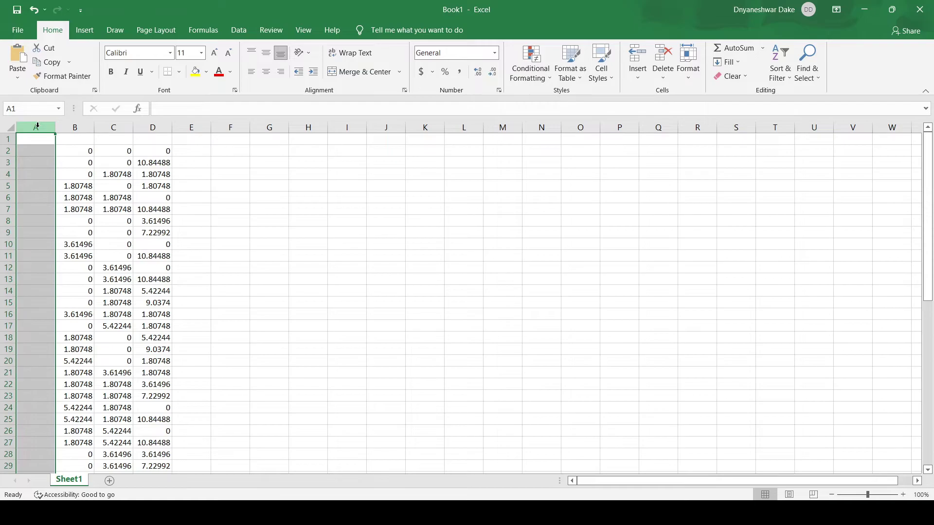
left_click(75, 148)
left_click_drag(73, 128, 165, 140)
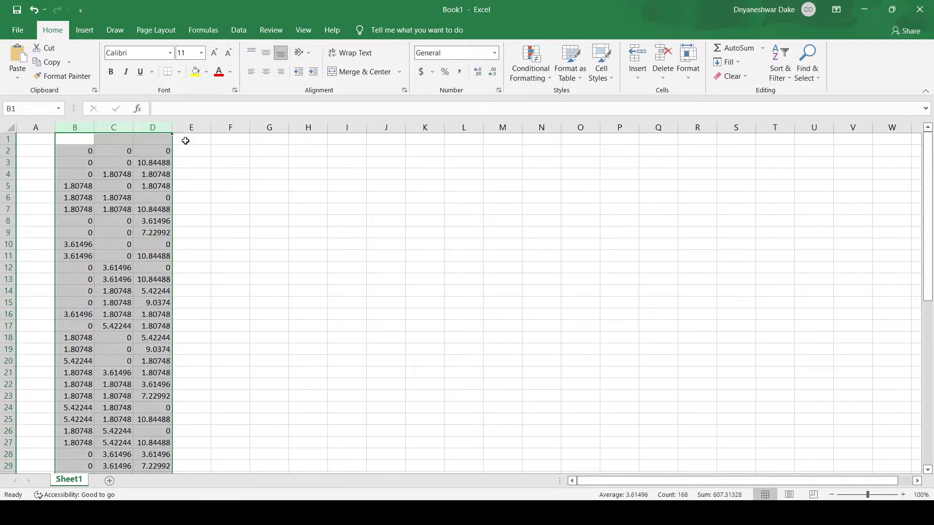
left_click(499, 90)
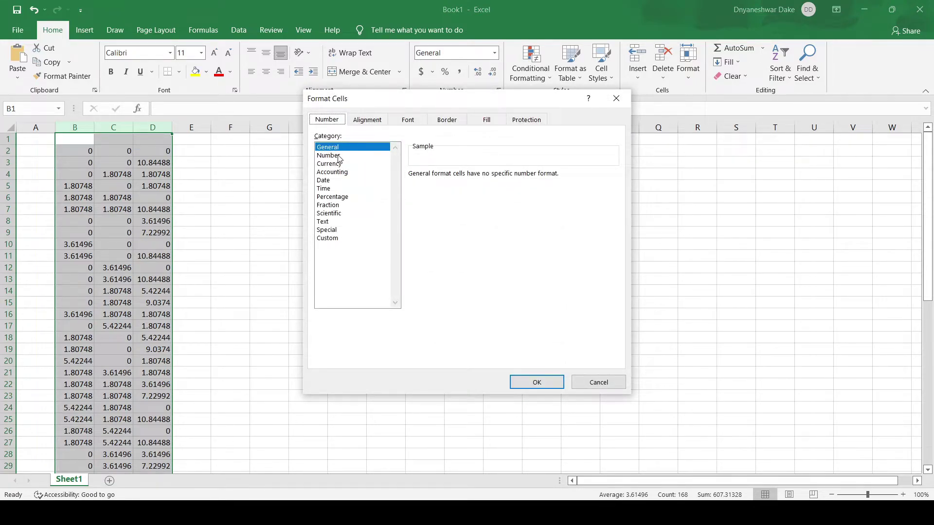
Format the coordinate columns as Number with 6 decimal places.
left_click(339, 155)
left_click_drag(478, 174, 432, 178)
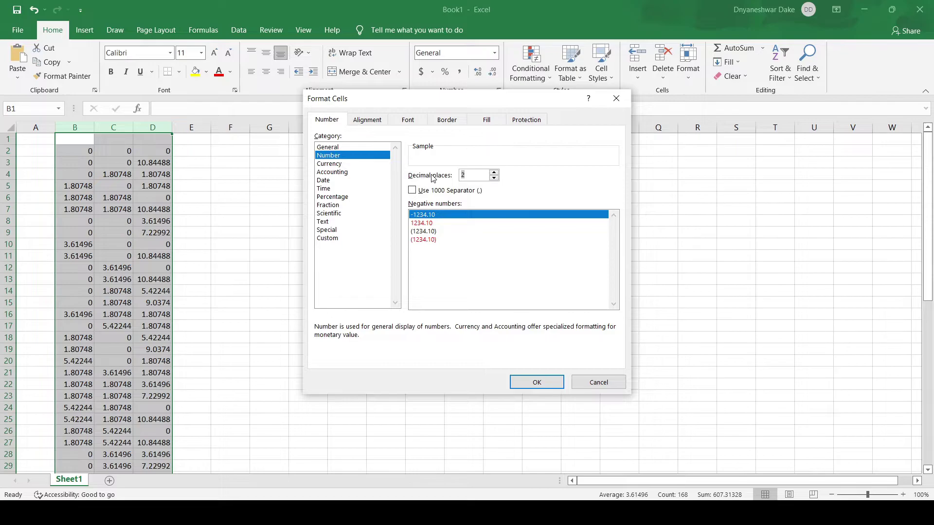
left_click(536, 382)
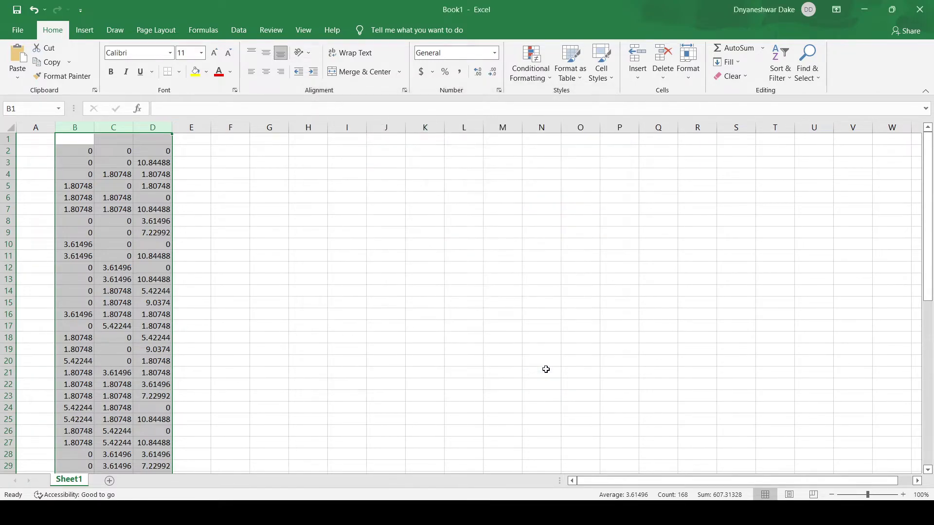
Select the coordinate block A2:D57 and copy it.
scroll(122, 236, "down", 7)
scroll(125, 255, "up", 7)
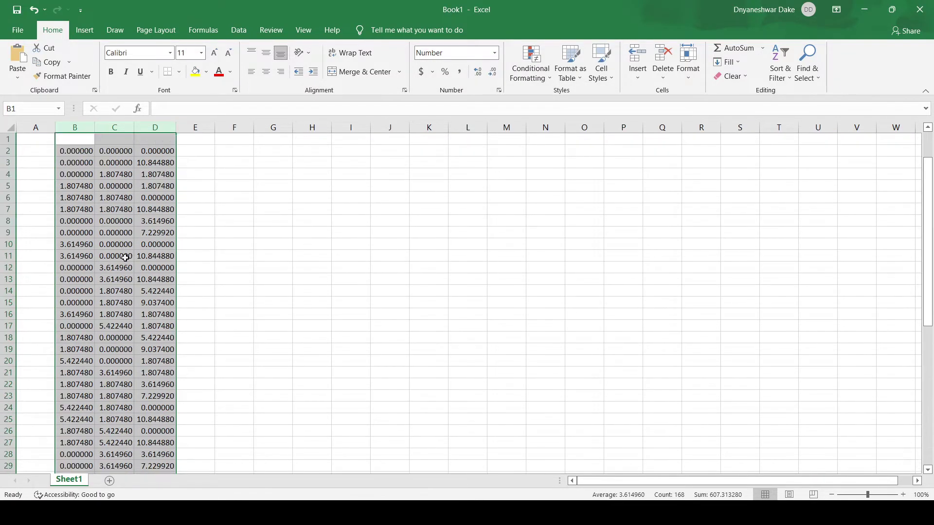
left_click_drag(75, 150, 164, 435)
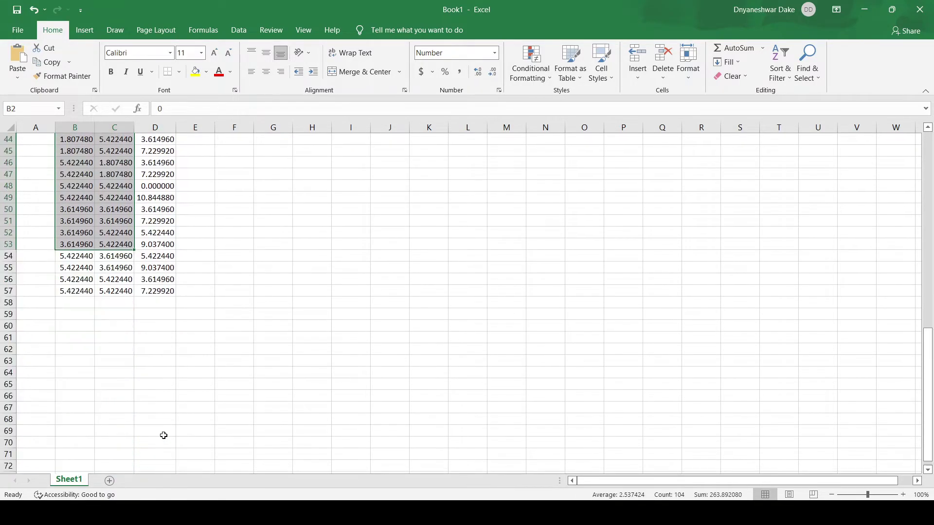
left_click_drag(162, 292, 18, 147)
key("ctrl+c")
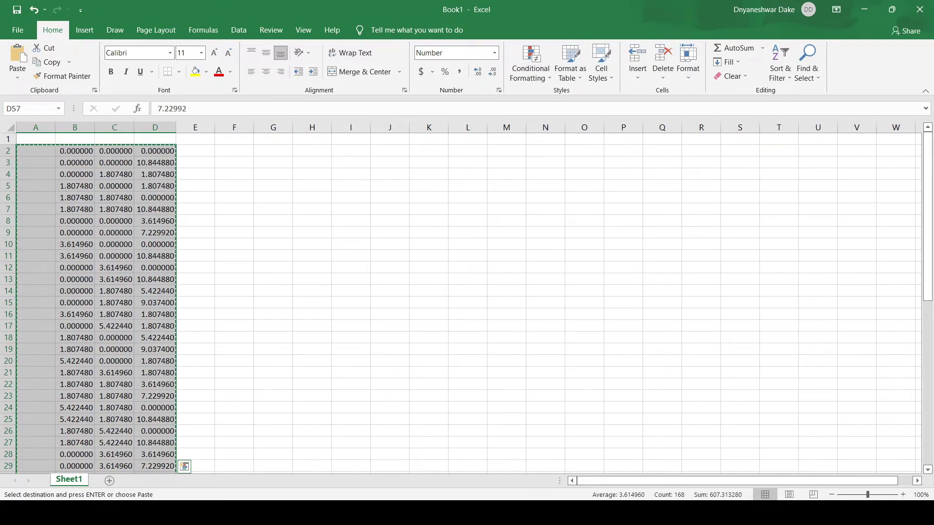
Open Cu.vasp in Notepad and replace its four Cartesian coordinate lines with the copied supercell coordinates.
mouse_move(316, 513)
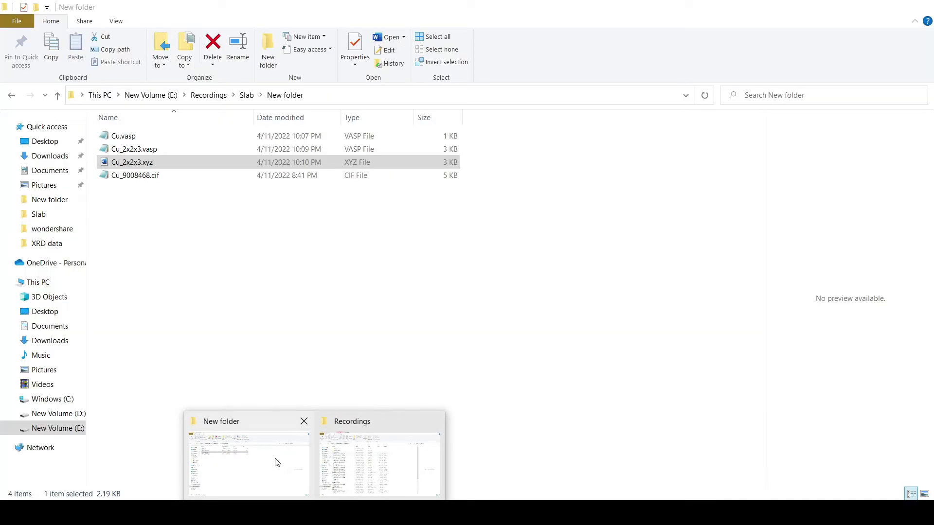
left_click(275, 460)
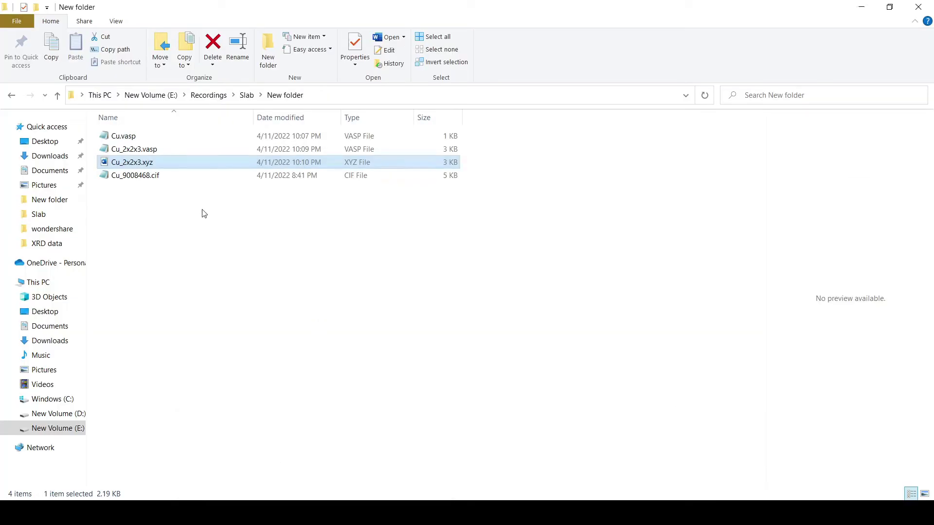
left_click(162, 138)
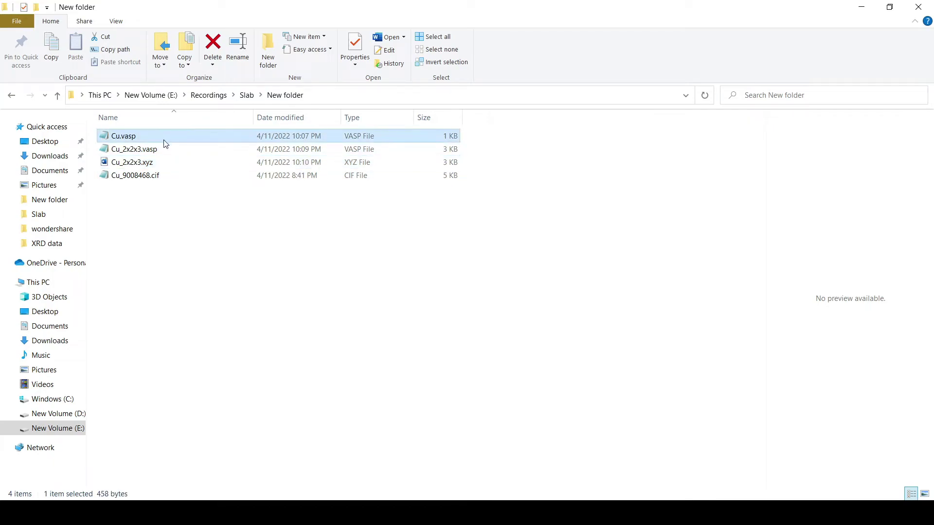
double_click(164, 141)
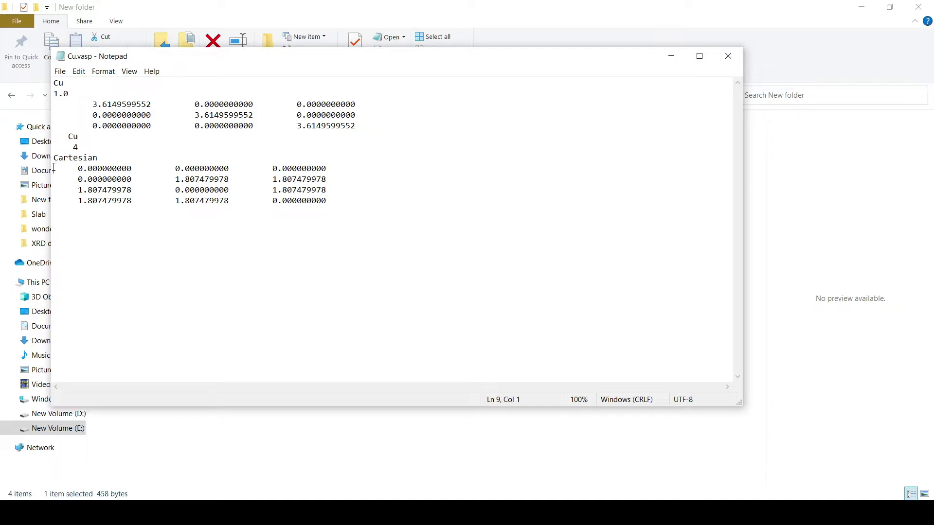
left_click_drag(53, 167, 472, 225)
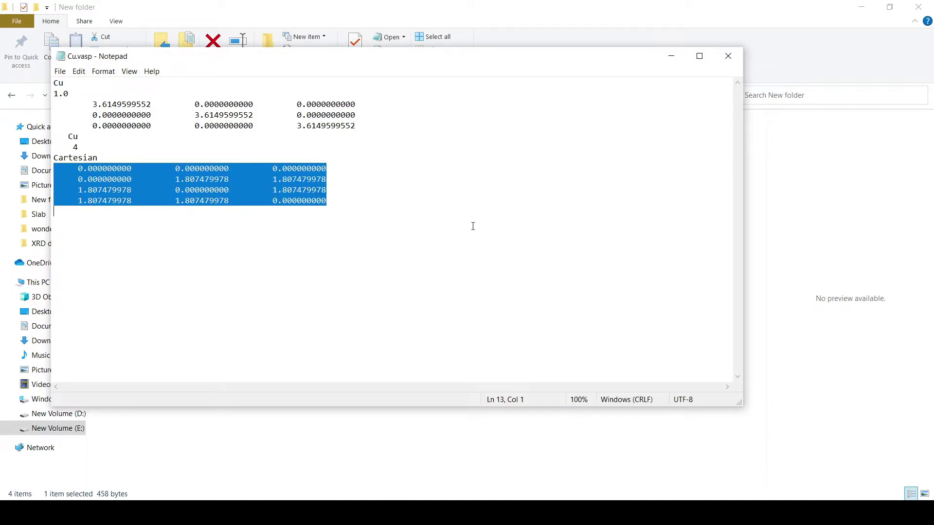
key("ctrl+v")
Select the Cu atom count, then the lattice length 3.6149599552 on line 3.
scroll(280, 254, "up", 13)
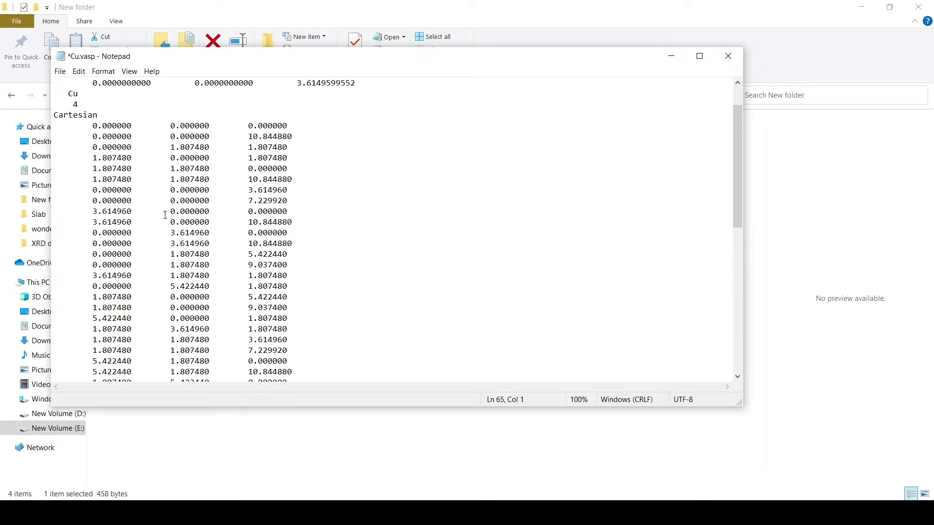
double_click(75, 146)
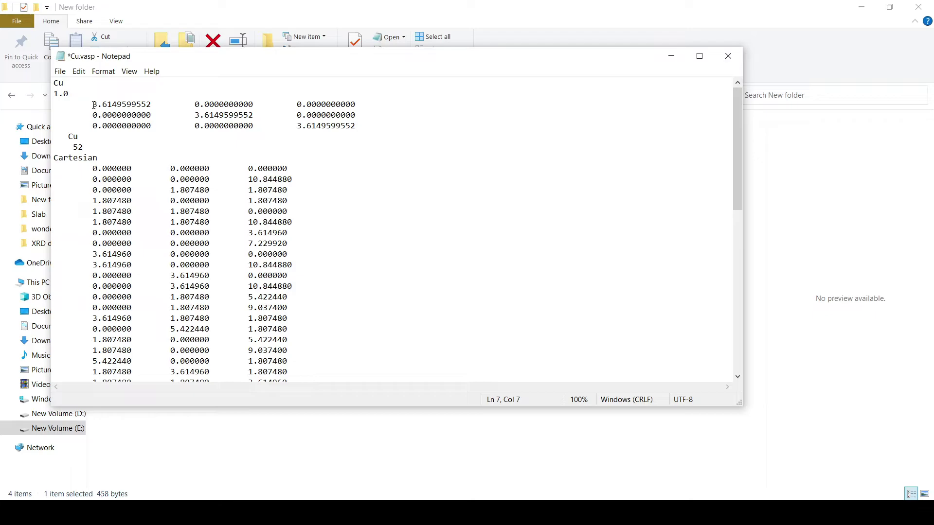
left_click_drag(93, 104, 151, 104)
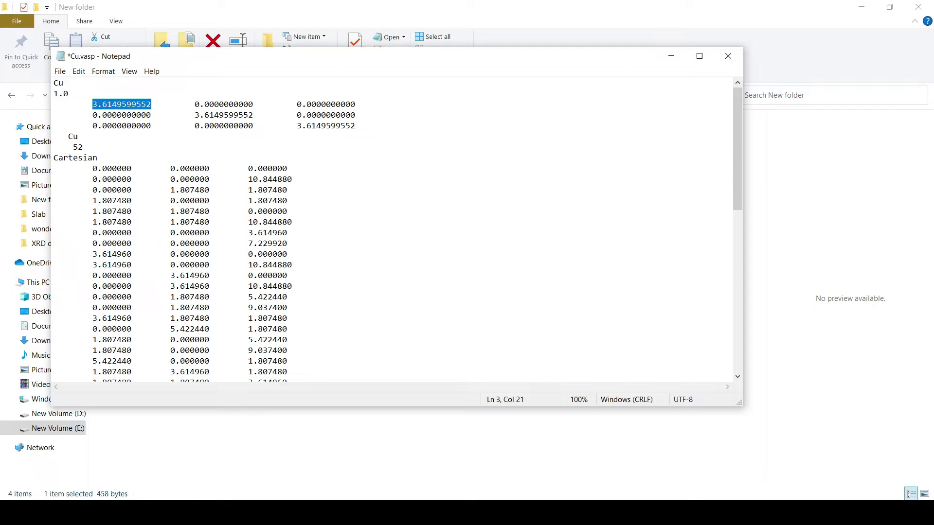
In Calculator, compute 3.6149599552 × 2 = 7.2299199104 and select the result.
left_click(171, 498)
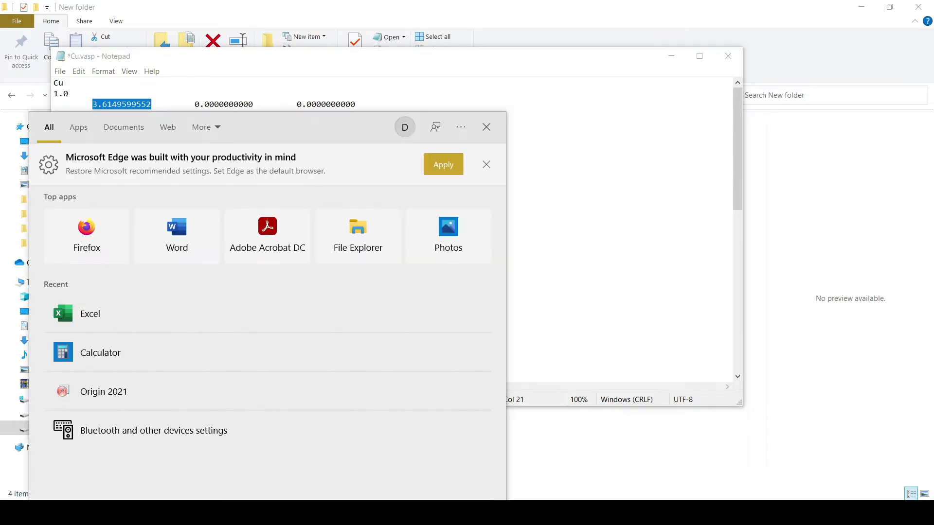
type("ca")
left_click(119, 185)
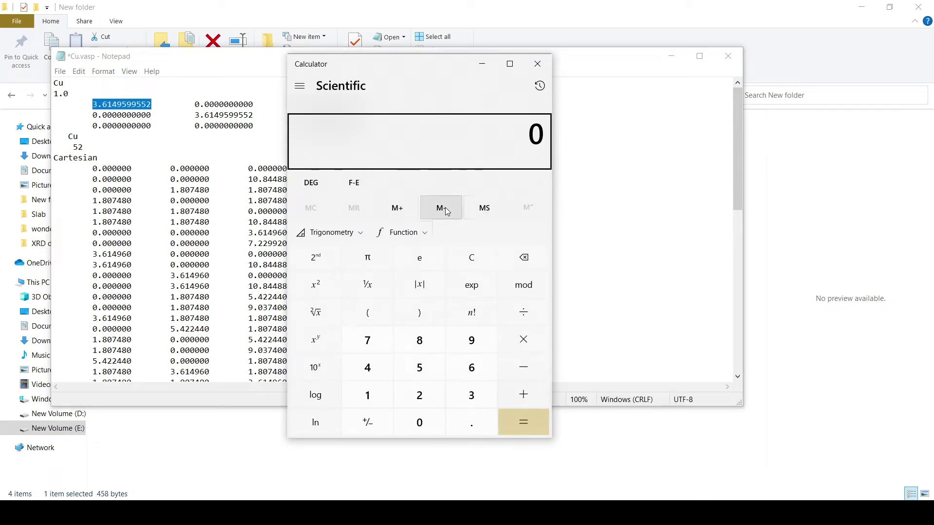
key("ctrl+v")
left_click(523, 339)
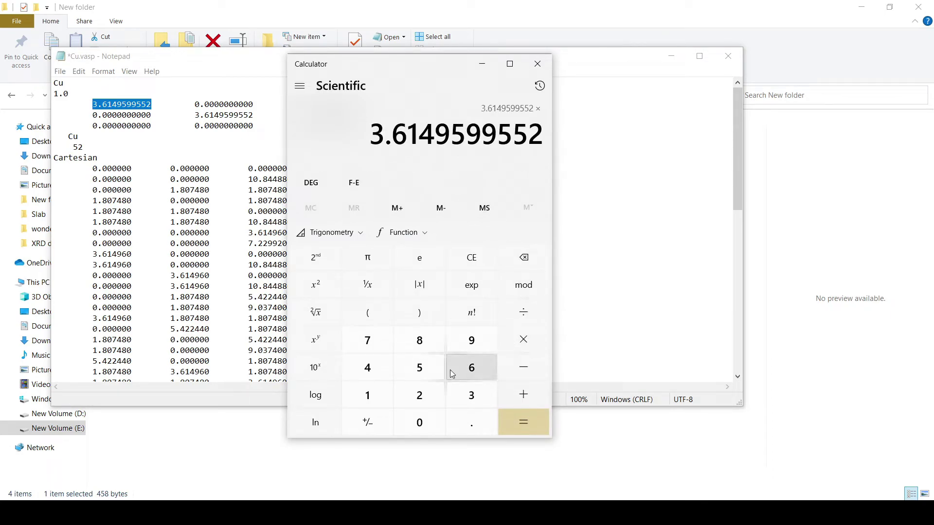
left_click(419, 395)
left_click(524, 423)
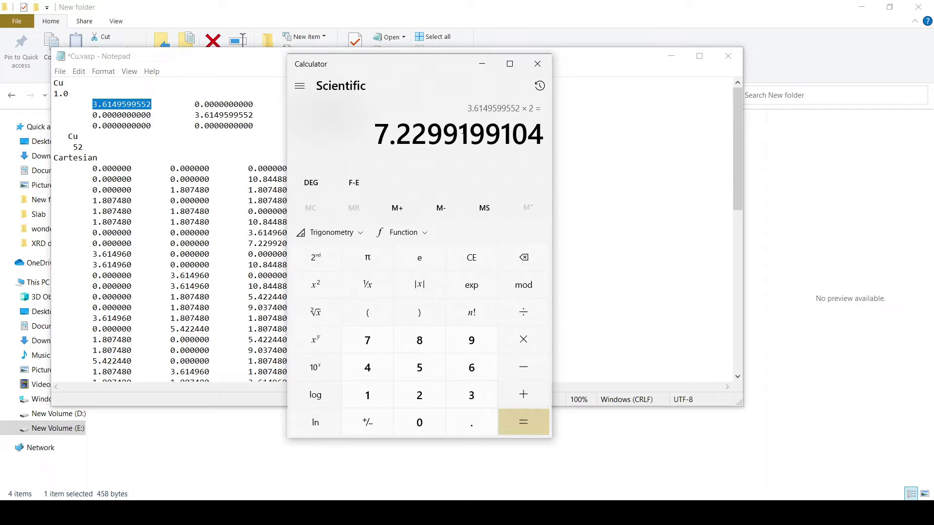
left_click_drag(375, 138, 540, 137)
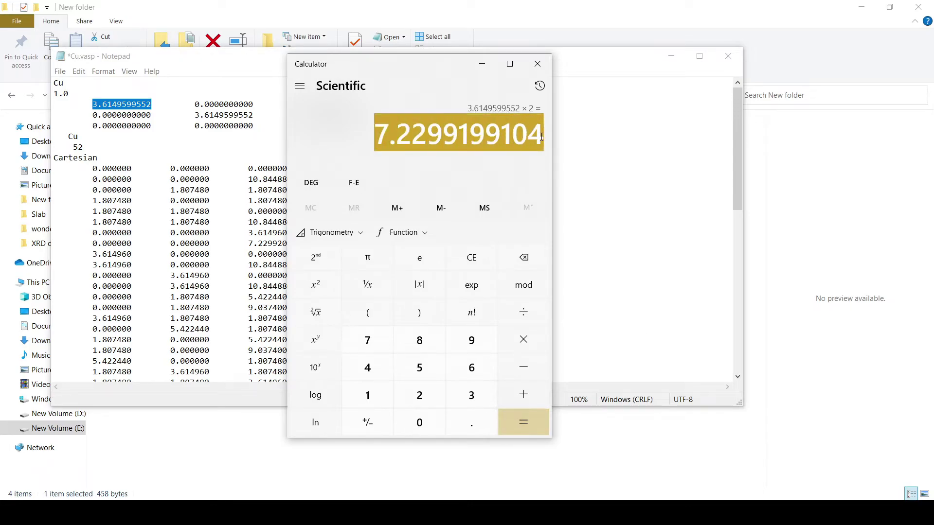
Set Cu.vasp's a and b lattice lengths to 7.2299199104 and select the c value.
left_click(123, 104)
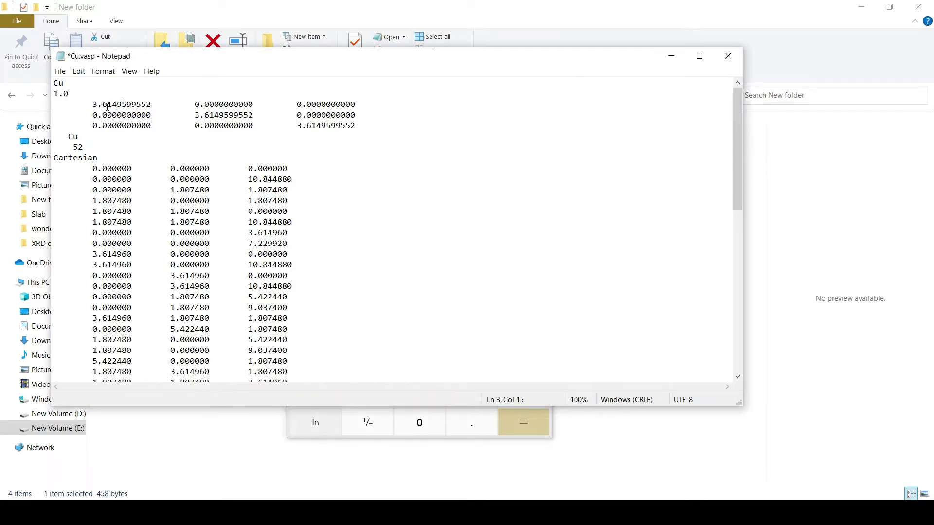
mouse_move(95, 103)
left_mouse_down()
mouse_move(155, 102)
mouse_move(102, 115)
mouse_move(94, 104)
left_mouse_up()
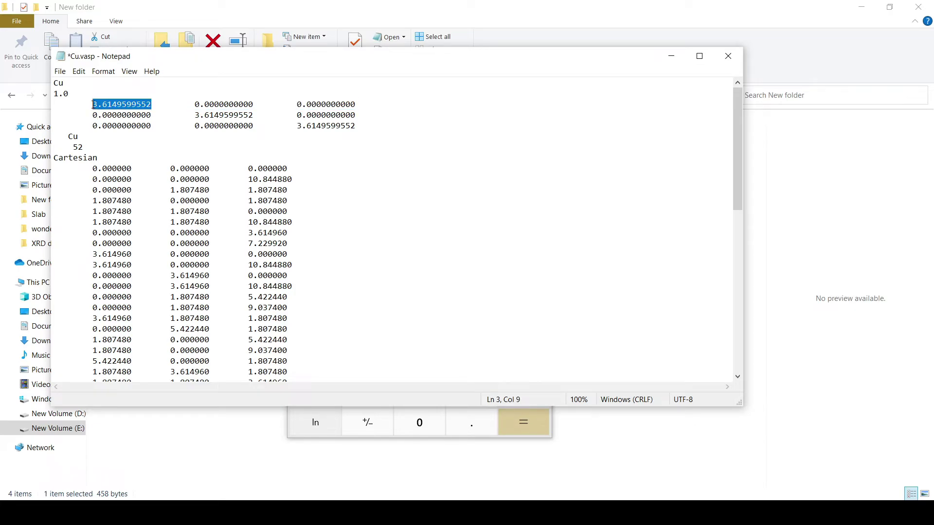
key("ctrl+v")
left_click_drag(194, 115, 250, 114)
key("ctrl+v")
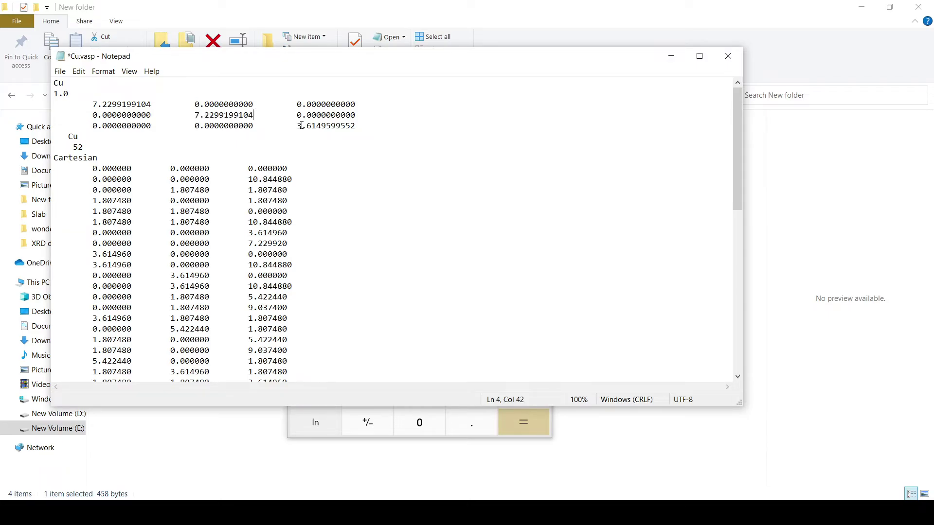
left_click_drag(298, 128, 354, 127)
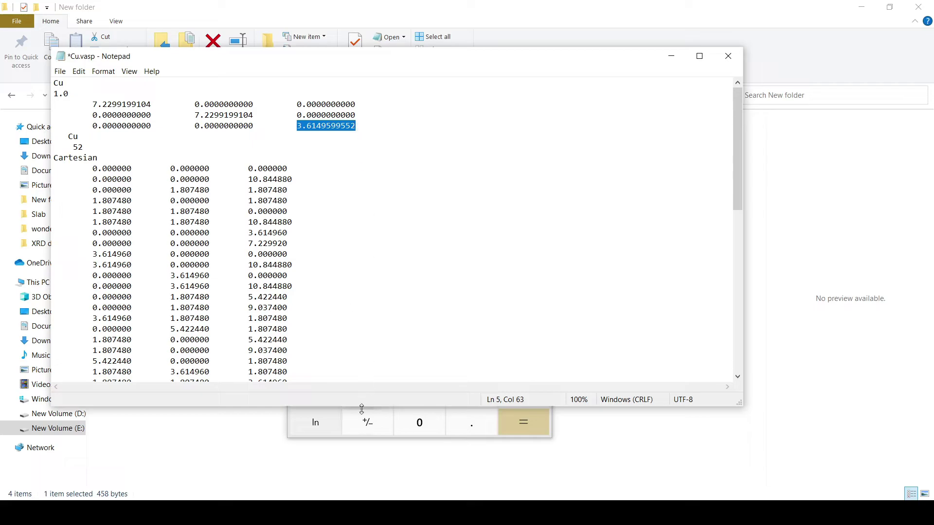
Compute 3.6149599552 × 3 = 10.8448798656 in Calculator and delete the old c length in Cu.vasp.
left_click(525, 433)
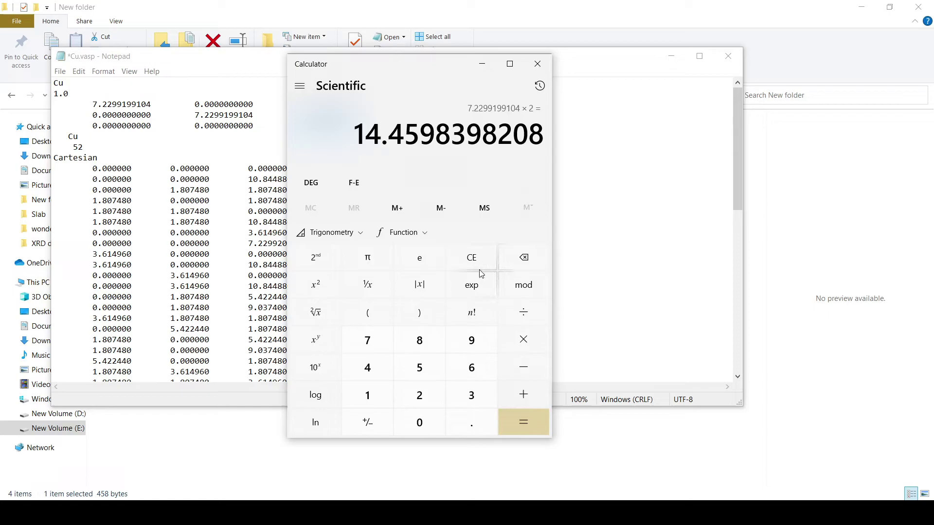
key("Escape")
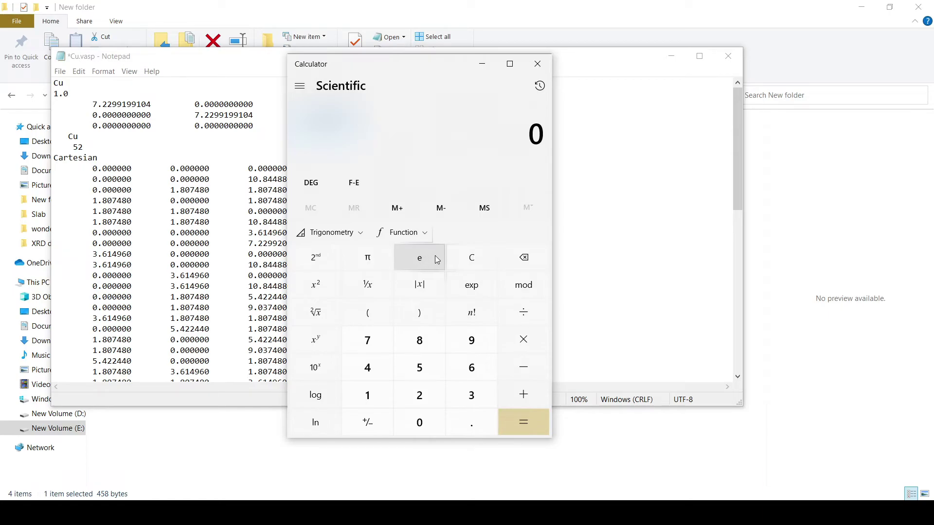
key("ctrl+v")
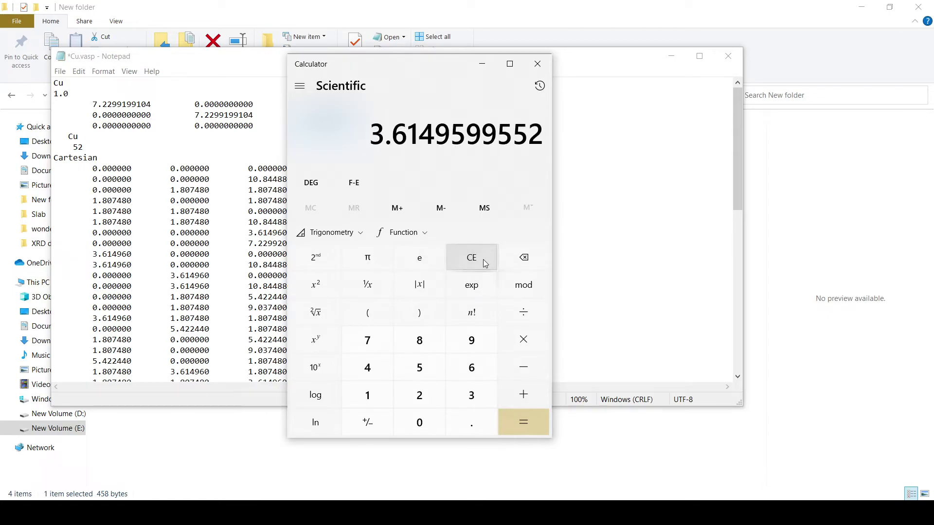
left_click(508, 346)
left_click(471, 395)
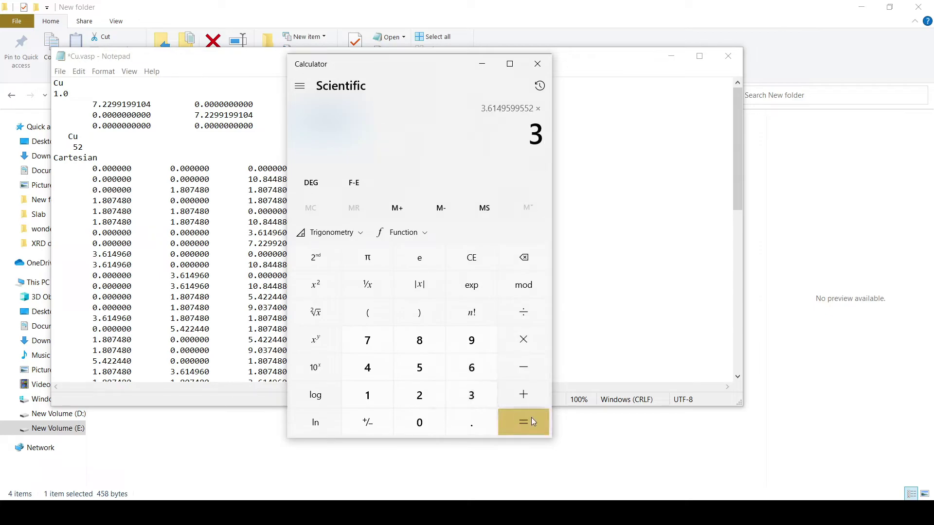
left_click(531, 417)
left_click_drag(357, 128, 542, 146)
key("ctrl+c")
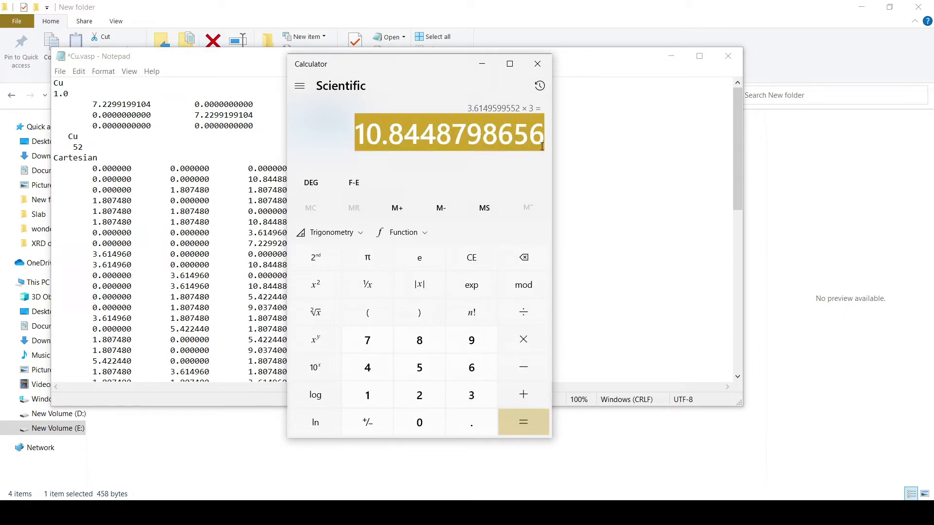
left_click(482, 64)
key("BackSpace")
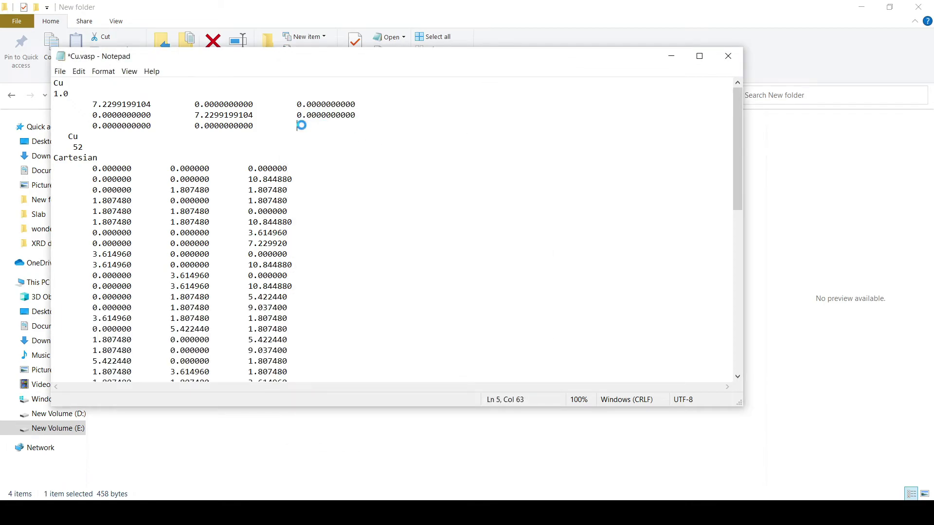
Enter 20.8448798656 as the c-vector length, then close Notepad and save Cu.vasp.
key("ctrl+v")
key("BackSpace")
left_click_drag(298, 129, 293, 127)
type("2")
left_click(728, 56)
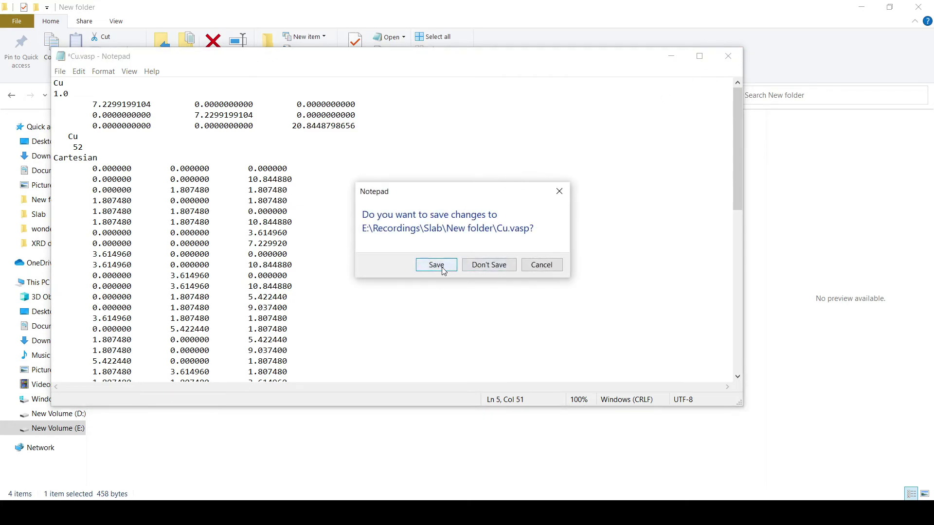
left_click(442, 265)
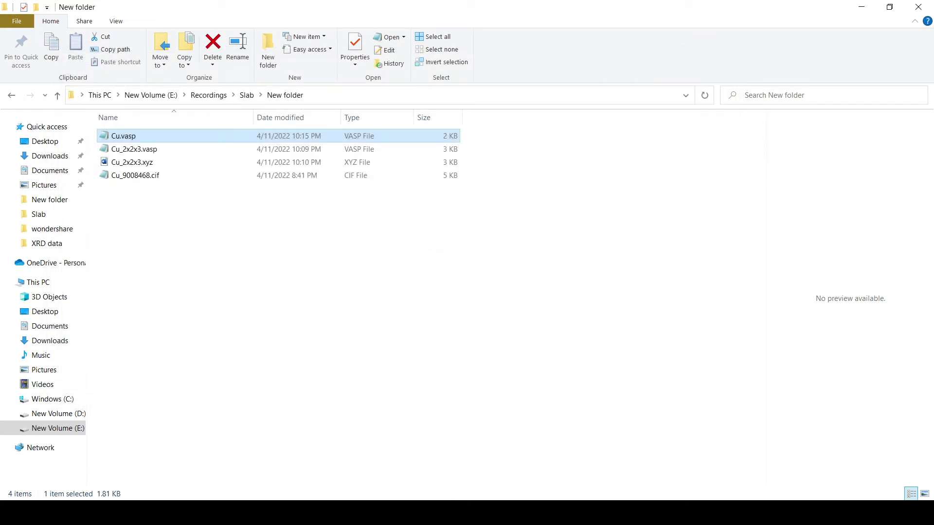
Open Cu.vasp from New folder in VESTA.
key("alt+Tab")
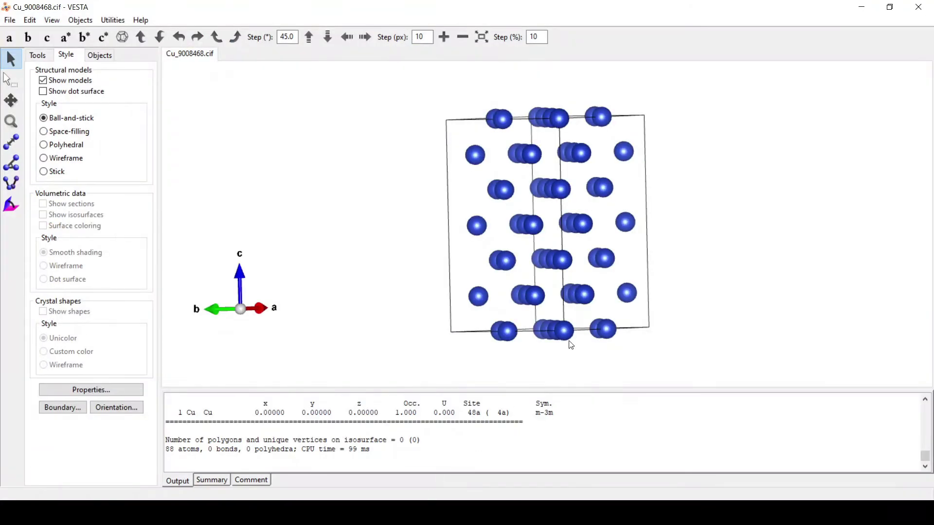
left_click(10, 20)
left_click(33, 65)
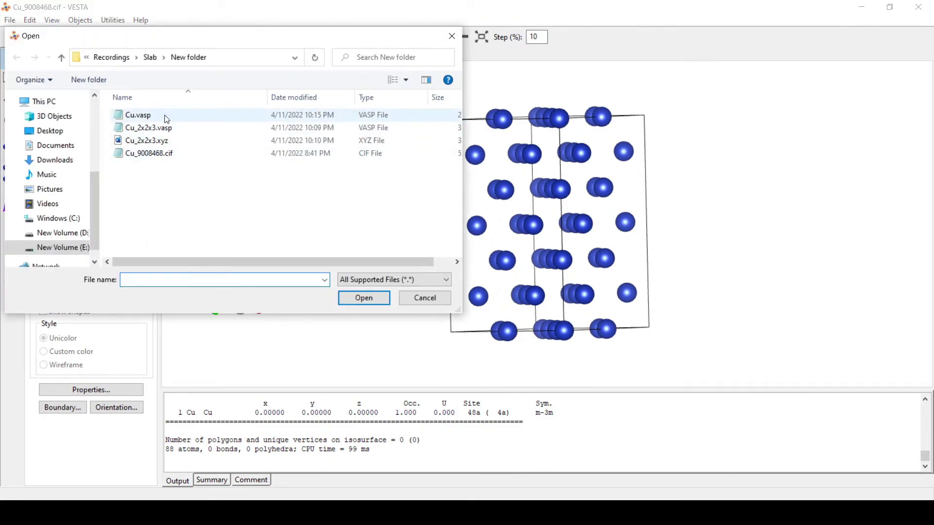
left_click(176, 120)
left_click(365, 298)
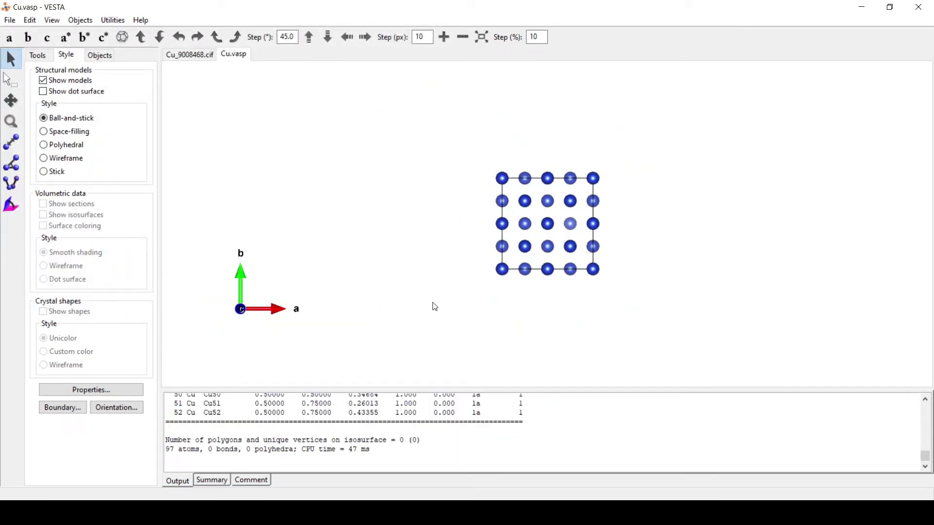
Rotate the copper slab to a side view showing the vacuum gap along c.
left_click_drag(396, 327, 686, 161)
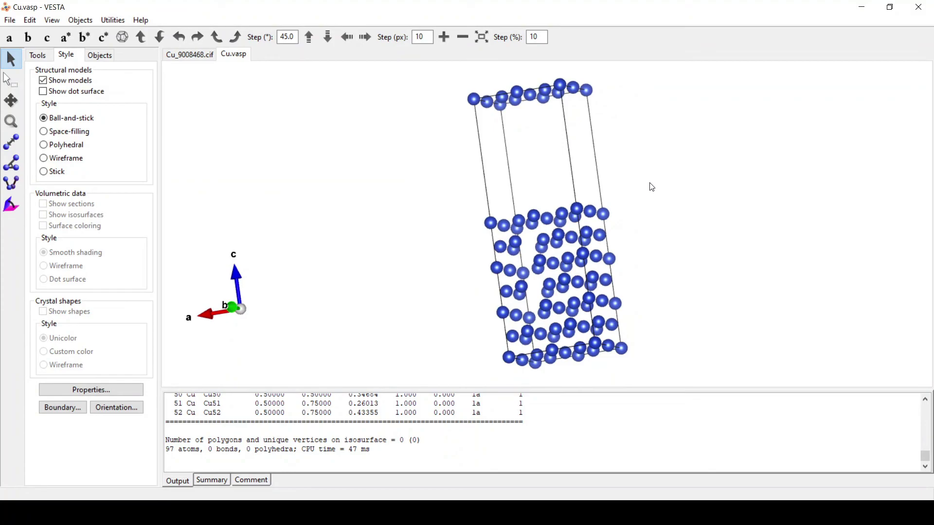
mouse_move(492, 188)
left_mouse_down()
mouse_move(425, 175)
mouse_move(670, 175)
mouse_move(506, 185)
left_mouse_up()
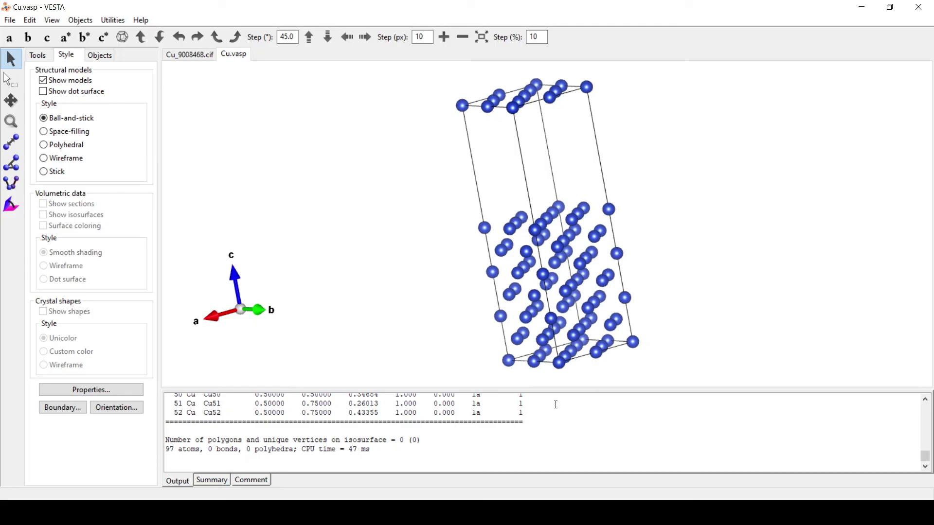
mouse_move(436, 515)
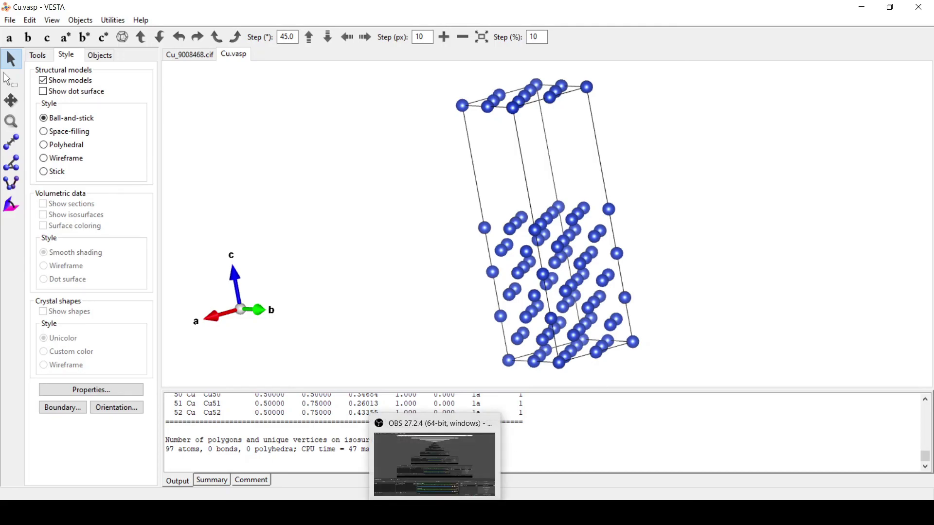